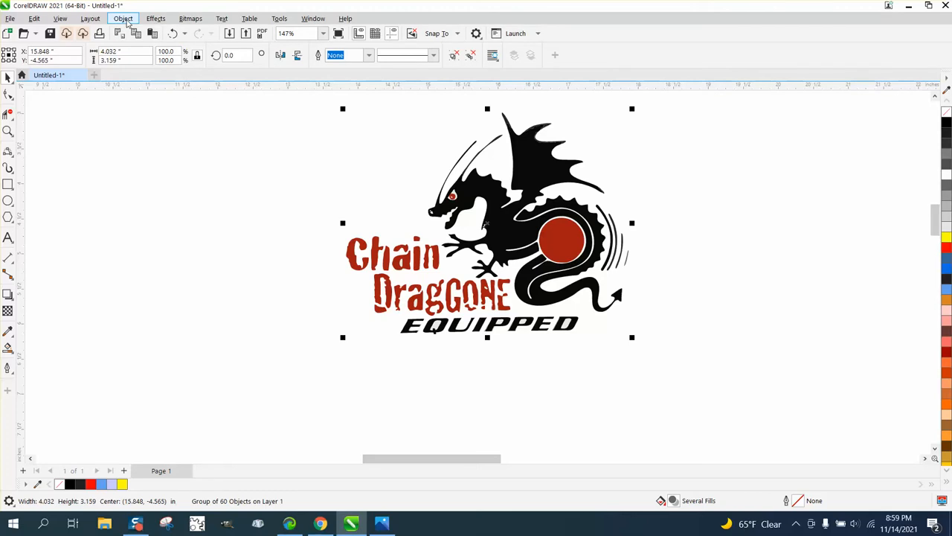
Ungroup the traced dragon logo into separate objects
{"action": "left_click", "coordinate": [123, 19]}
{"action": "mouse_move", "coordinate": [144, 216]}
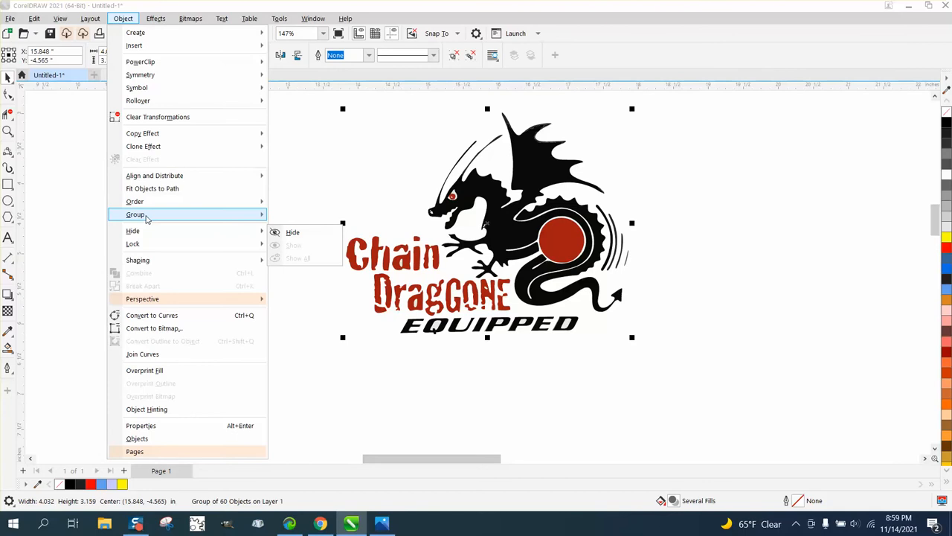
{"action": "left_click", "coordinate": [311, 227]}
{"action": "left_click", "coordinate": [339, 230]}
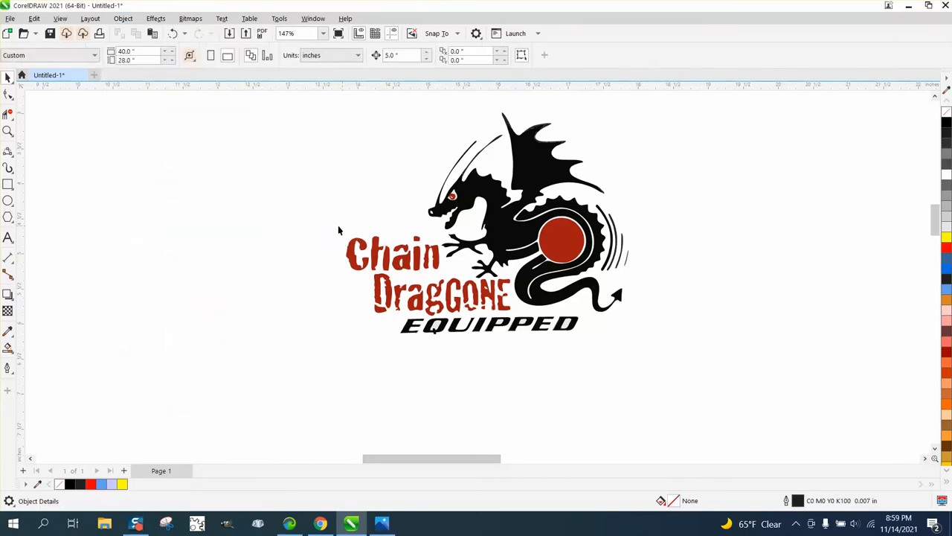
Move the Chain, DragGONE and EQUIPPED lettering 5 inches left, away from the dragon
{"action": "left_click_drag", "start_coordinate": [429, 270], "coordinate": [442, 273]}
{"action": "key", "text": "Left"}
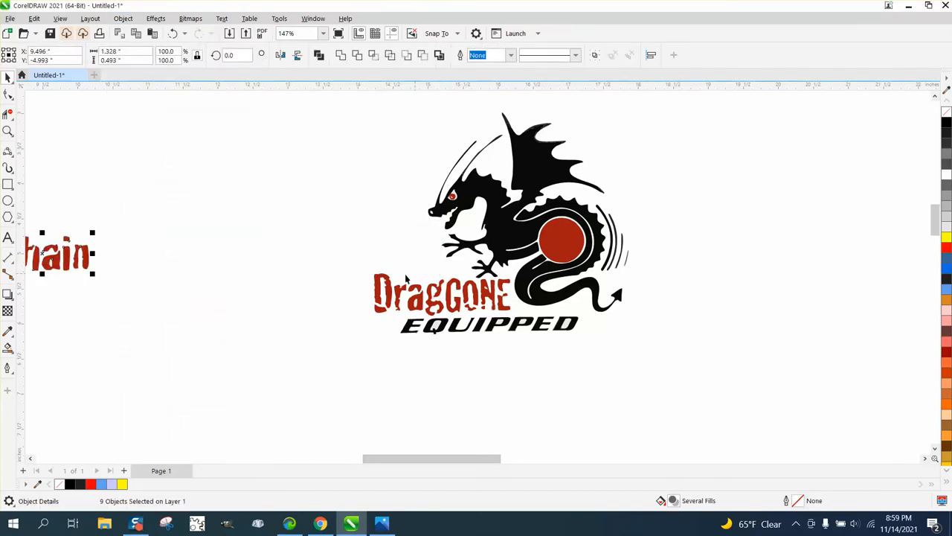
{"action": "left_click_drag", "start_coordinate": [355, 266], "coordinate": [533, 316]}
{"action": "key", "text": "Left"}
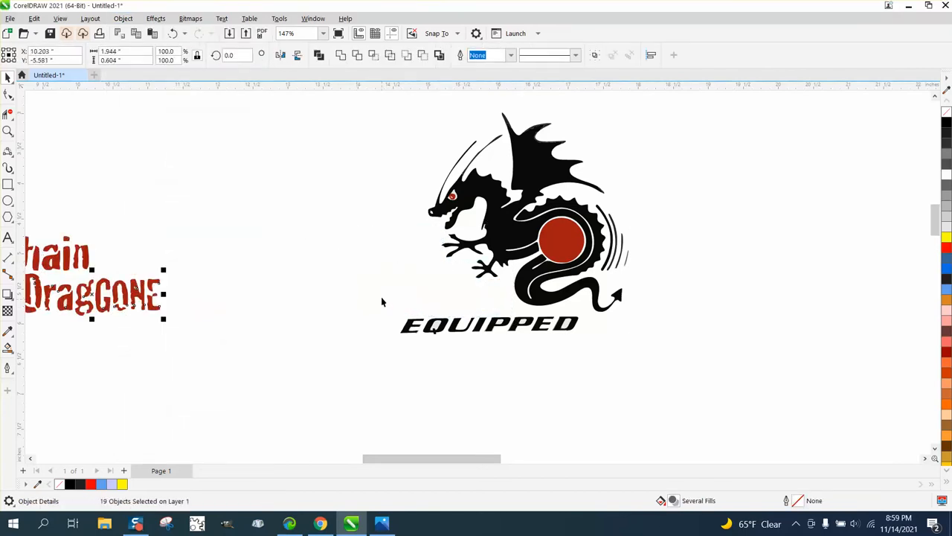
{"action": "left_click_drag", "start_coordinate": [382, 300], "coordinate": [573, 355]}
{"action": "key", "text": "Left"}
Move the red circle 5 inches left and place the red part of the eye beside the lettering, clear of the dragon
{"action": "left_click", "coordinate": [558, 241]}
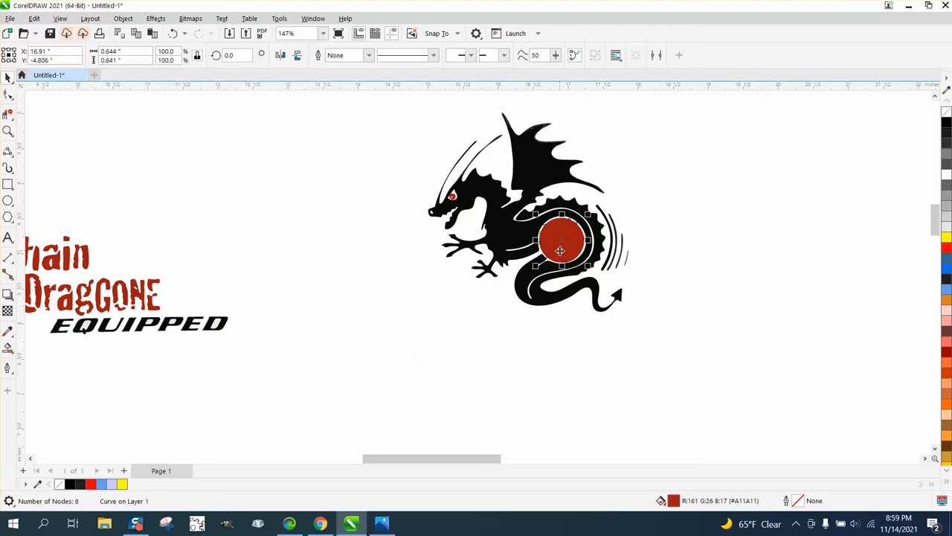
{"action": "key", "text": "Left"}
{"action": "left_click_drag", "start_coordinate": [454, 198], "coordinate": [101, 196]}
{"action": "left_click", "coordinate": [400, 230]}
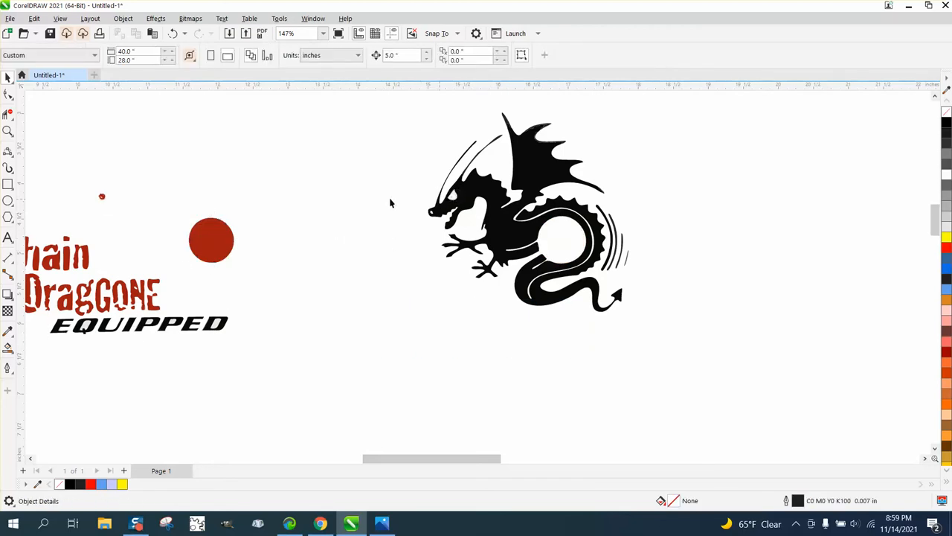
Delete the pale leftover shapes inside the dragon's eye and nostril
{"action": "left_click", "coordinate": [7, 131]}
{"action": "left_click_drag", "start_coordinate": [389, 186], "coordinate": [554, 260]}
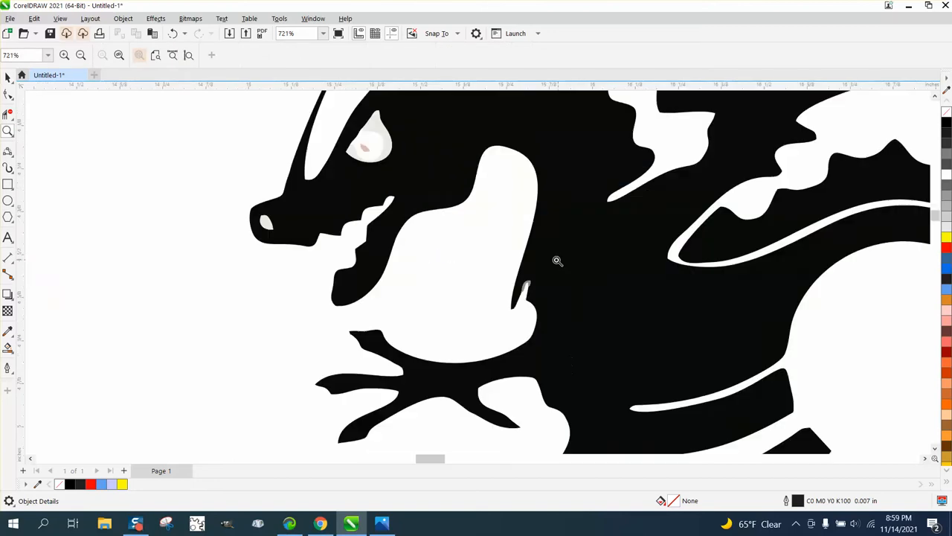
{"action": "left_click", "coordinate": [7, 76]}
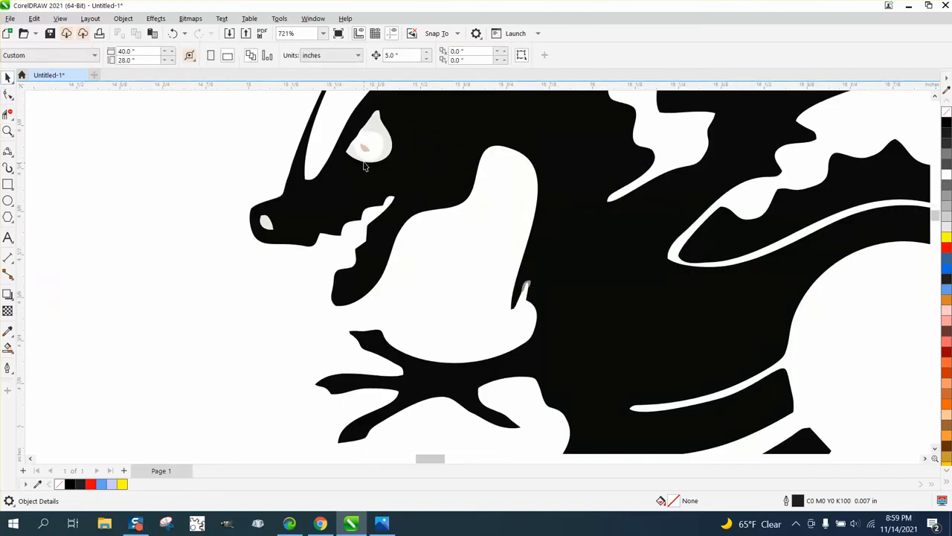
{"action": "left_click", "coordinate": [375, 134]}
{"action": "key", "text": "Delete"}
{"action": "left_click", "coordinate": [365, 148]}
{"action": "key", "text": "Delete"}
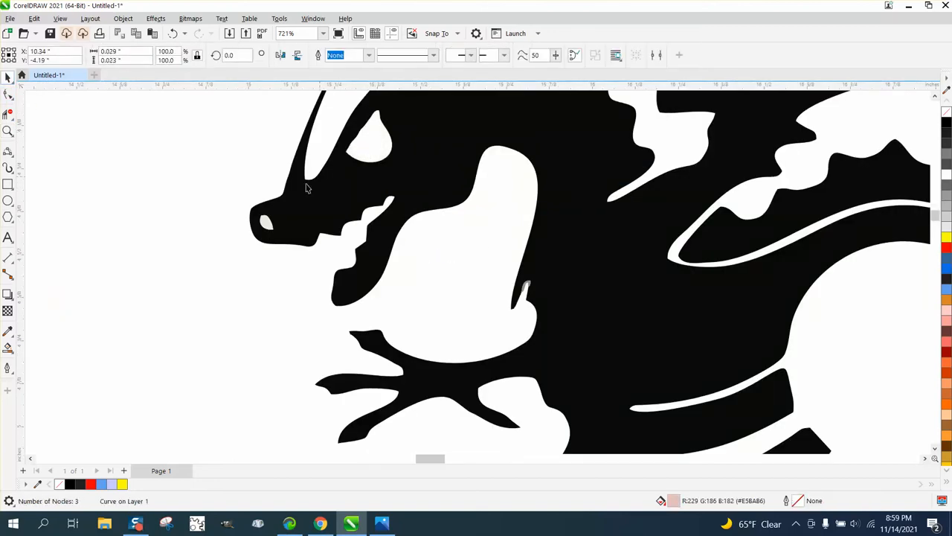
{"action": "left_click", "coordinate": [267, 224]}
{"action": "key", "text": "Delete"}
{"action": "scroll", "coordinate": [287, 254], "scroll_direction": "down", "scroll_amount": 3}
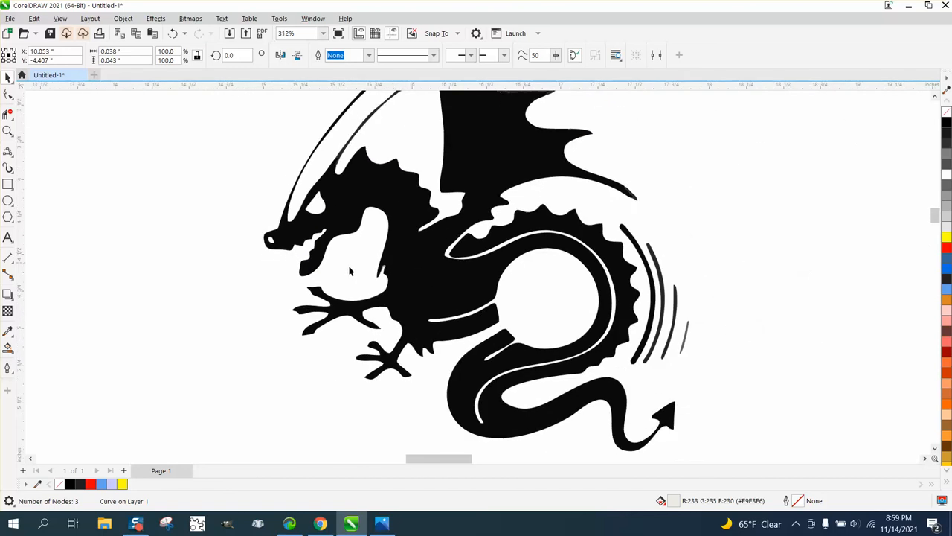
{"action": "scroll", "coordinate": [396, 291], "scroll_direction": "down", "scroll_amount": 1}
Fill the dragon's remaining pieces with solid black and combine them into a single curve
{"action": "left_click", "coordinate": [7, 131]}
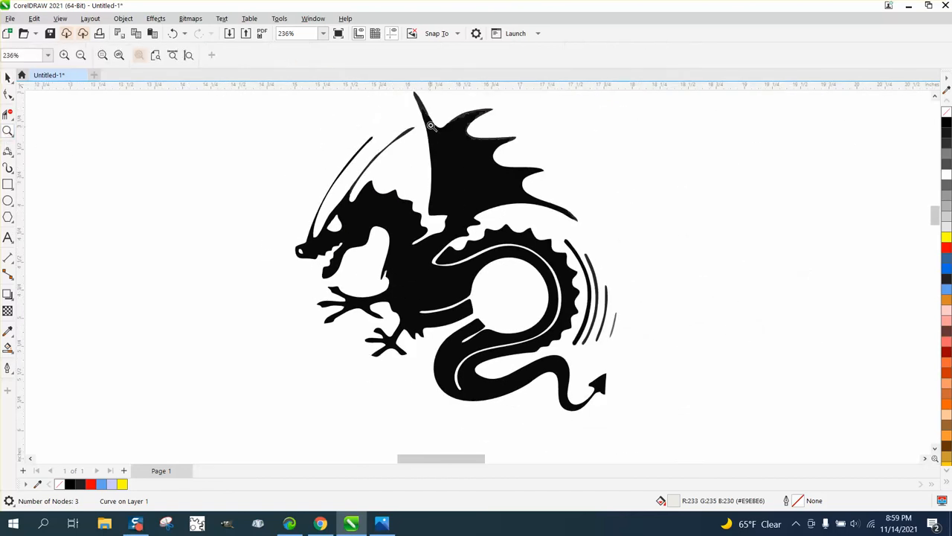
{"action": "left_click_drag", "start_coordinate": [451, 111], "coordinate": [522, 154]}
{"action": "left_click_drag", "start_coordinate": [276, 104], "coordinate": [379, 160]}
{"action": "scroll", "coordinate": [392, 203], "scroll_direction": "down", "scroll_amount": 10}
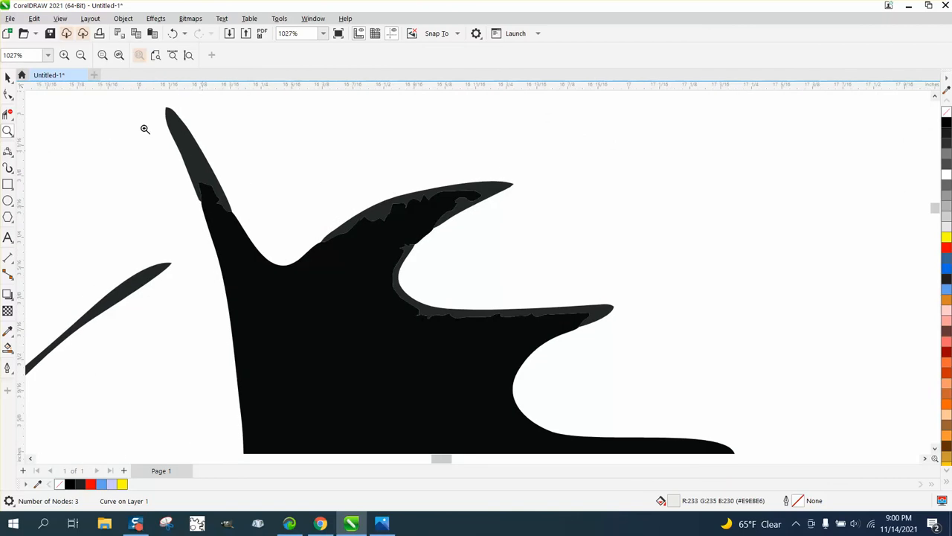
{"action": "left_click", "coordinate": [12, 79]}
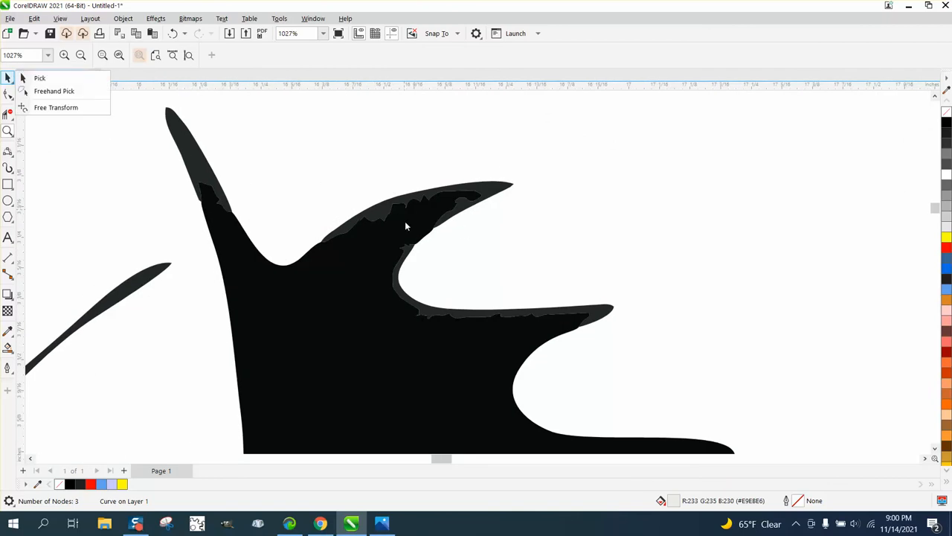
{"action": "left_click", "coordinate": [58, 77]}
{"action": "scroll", "coordinate": [331, 186], "scroll_direction": "down", "scroll_amount": 6}
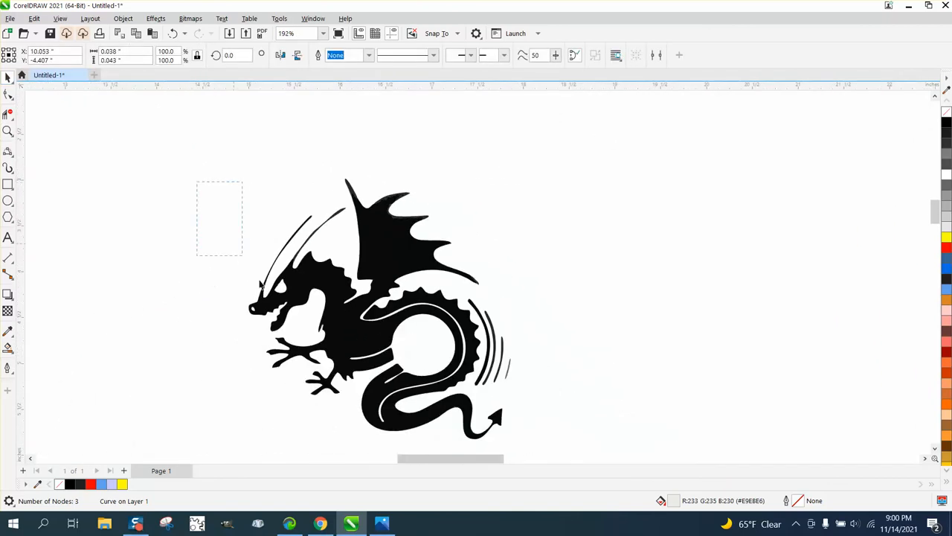
{"action": "left_click_drag", "start_coordinate": [242, 255], "coordinate": [599, 430]}
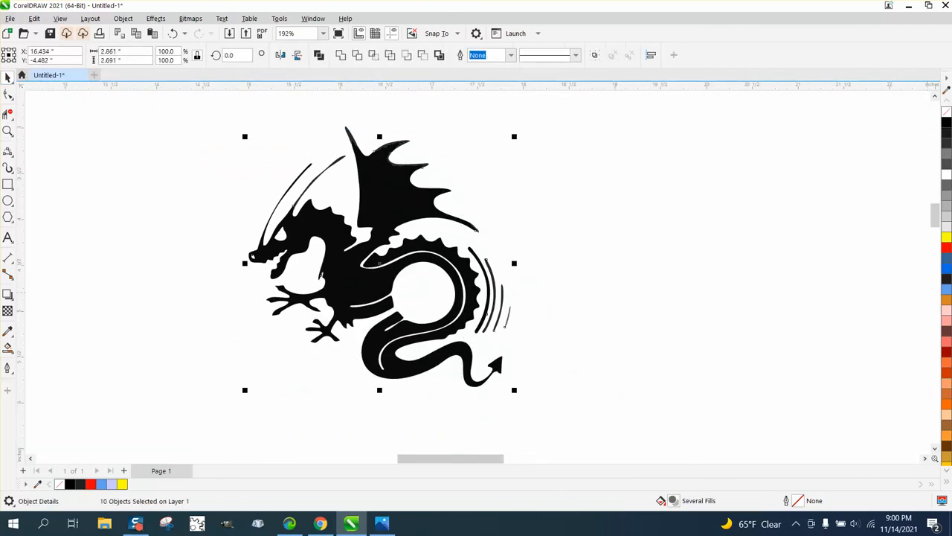
{"action": "left_click", "coordinate": [944, 131]}
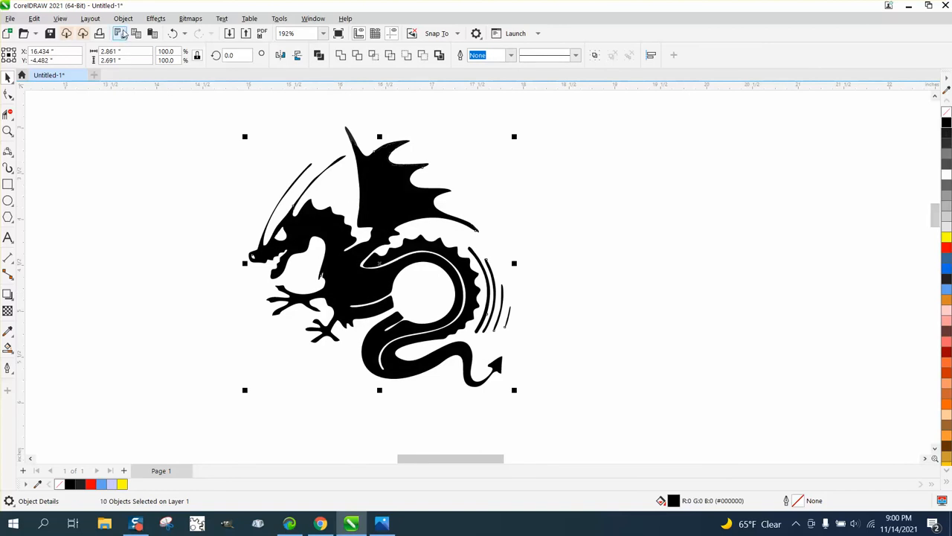
{"action": "left_click", "coordinate": [123, 18]}
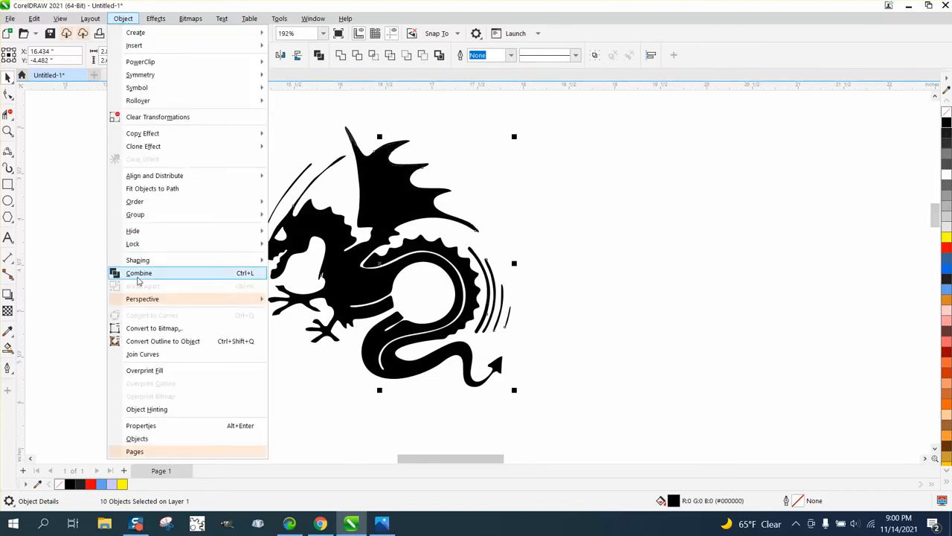
{"action": "left_click", "coordinate": [137, 274]}
Try showing the combined dragon without fill and with a red outline, and undo both changes
{"action": "left_click", "coordinate": [7, 131]}
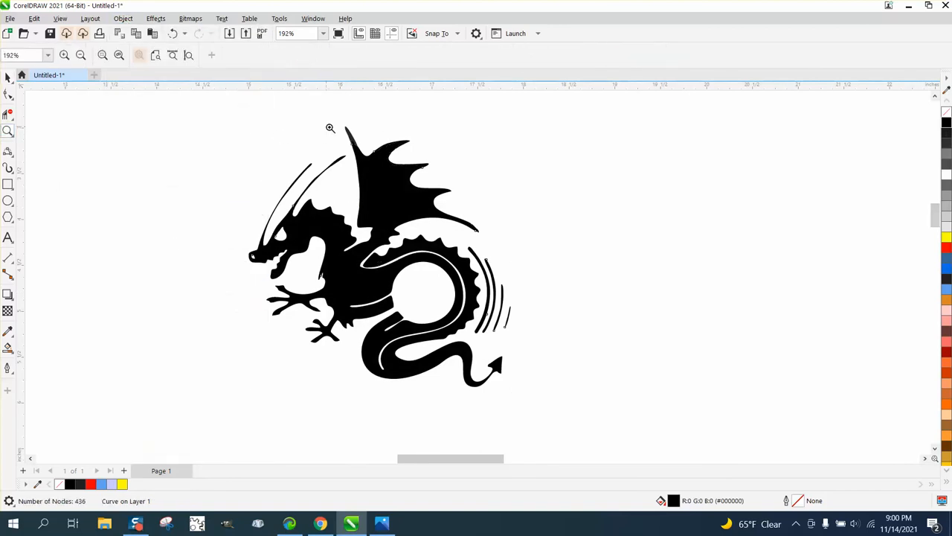
{"action": "left_click_drag", "start_coordinate": [330, 128], "coordinate": [461, 190]}
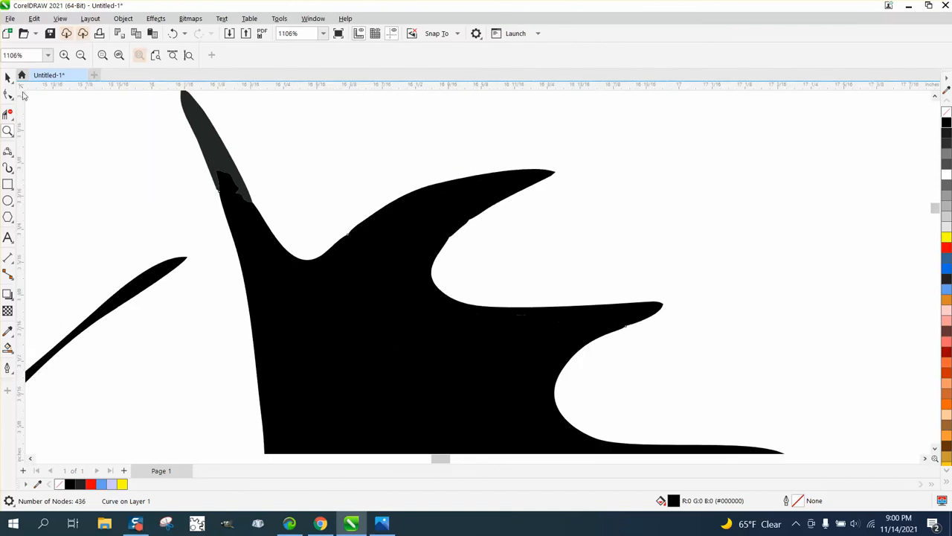
{"action": "left_click", "coordinate": [12, 79]}
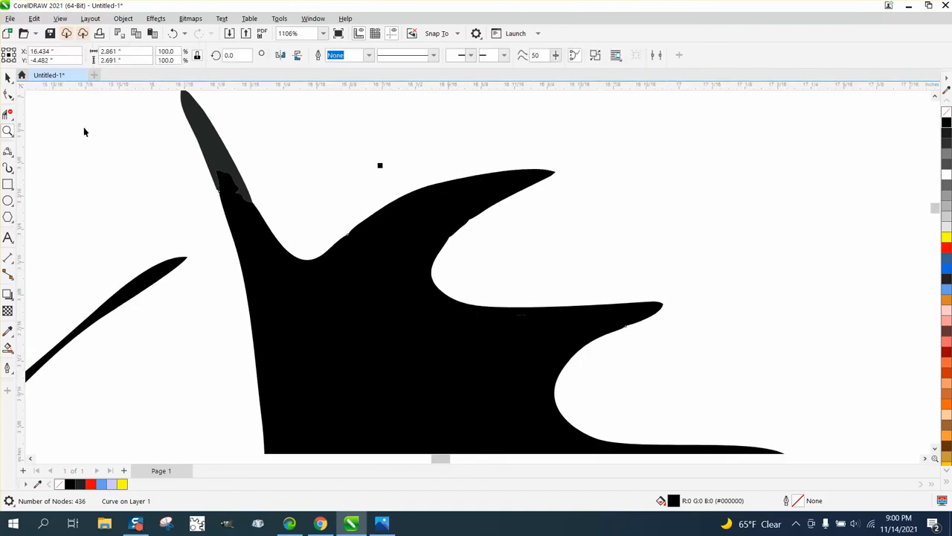
{"action": "left_click", "coordinate": [945, 112]}
{"action": "right_click", "coordinate": [947, 250]}
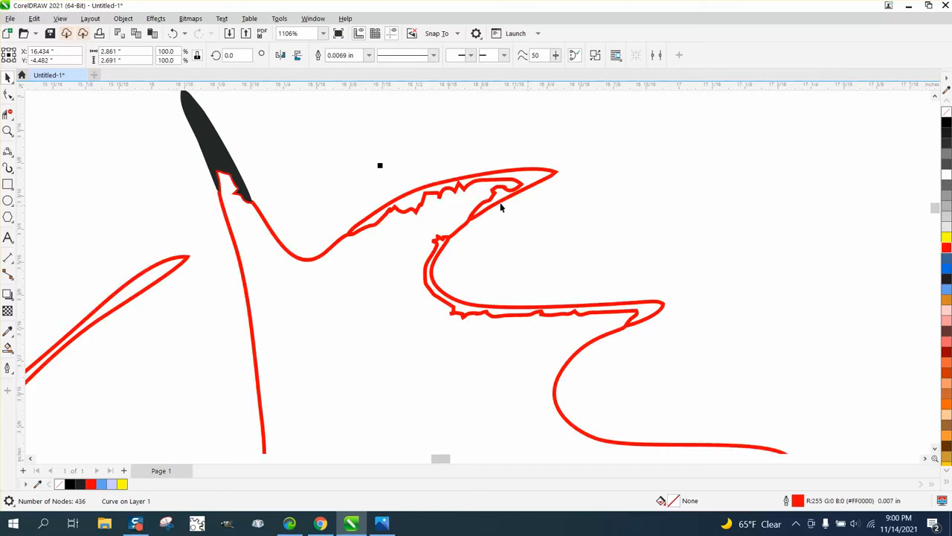
{"action": "left_click", "coordinate": [172, 33]}
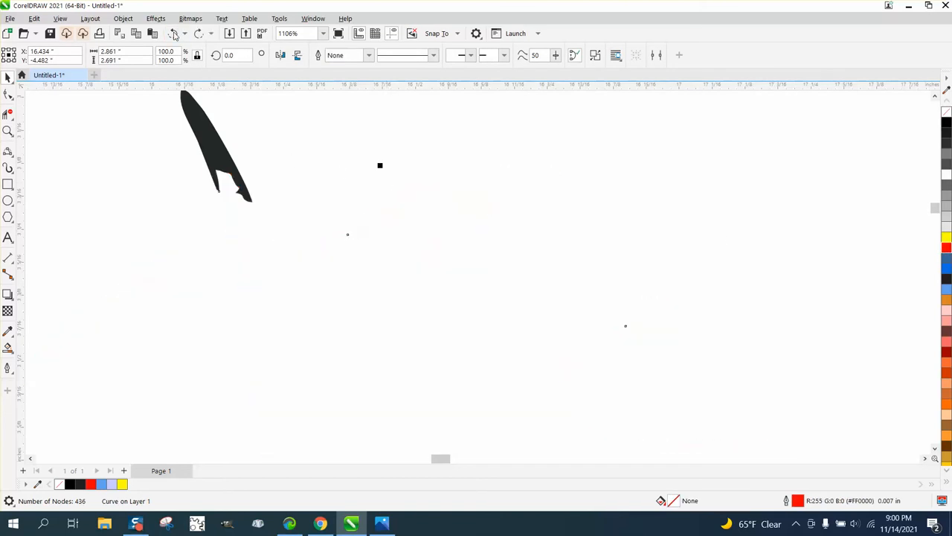
{"action": "left_click", "coordinate": [173, 33]}
Select the whole dragon including the separate wing-tip piece and combine them into one curve
{"action": "scroll", "coordinate": [311, 151], "scroll_direction": "down", "scroll_amount": 5}
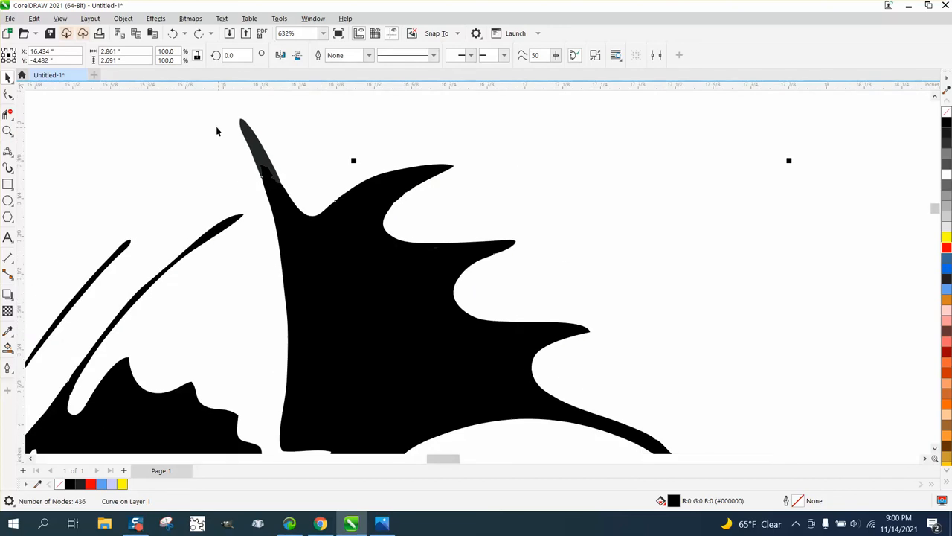
{"action": "scroll", "coordinate": [210, 136], "scroll_direction": "down", "scroll_amount": 1}
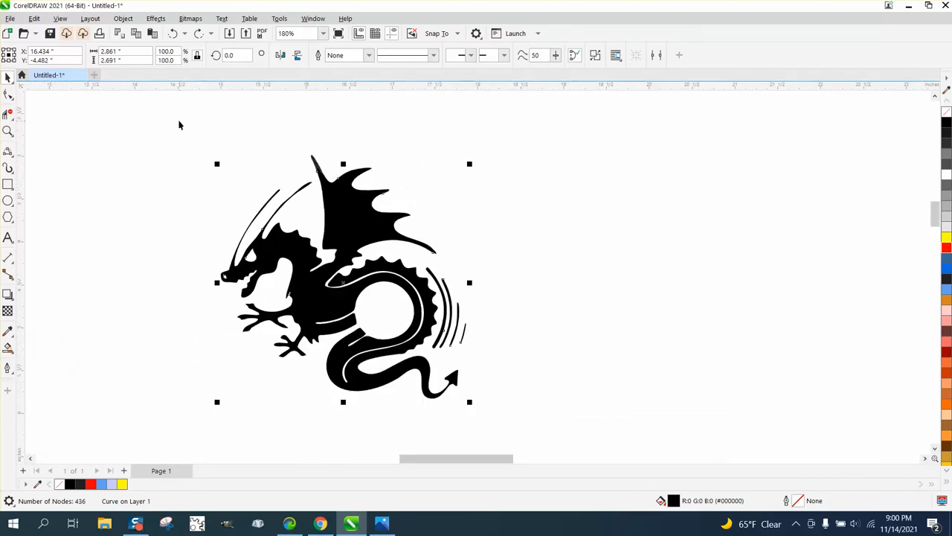
{"action": "left_click_drag", "start_coordinate": [557, 435], "coordinate": [556, 435]}
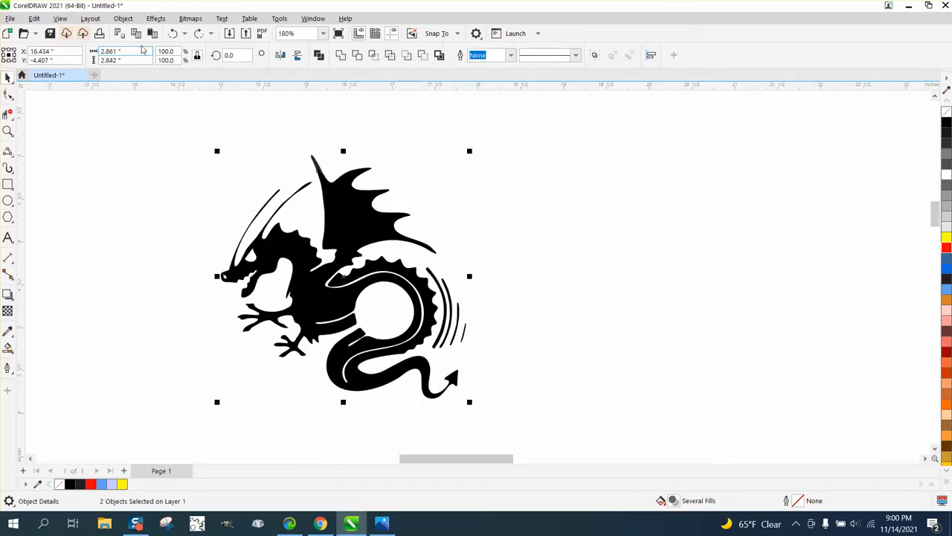
{"action": "left_click", "coordinate": [124, 18]}
{"action": "left_click", "coordinate": [162, 272]}
Remove the combined dragon's fill, give it a red outline, and inspect the overlapping lines along the wing tips
{"action": "left_click", "coordinate": [947, 112]}
{"action": "right_click", "coordinate": [946, 247]}
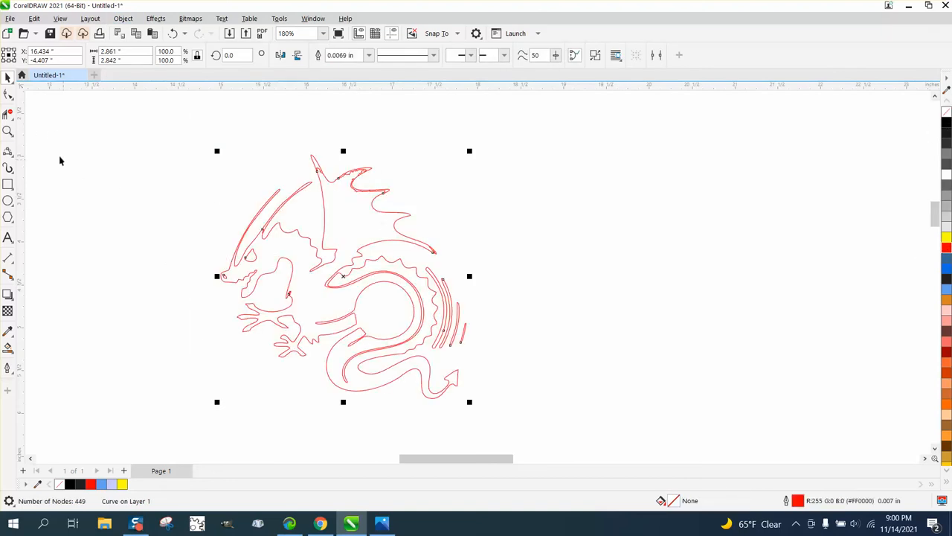
{"action": "left_click", "coordinate": [7, 131]}
{"action": "left_click_drag", "start_coordinate": [315, 157], "coordinate": [387, 196]}
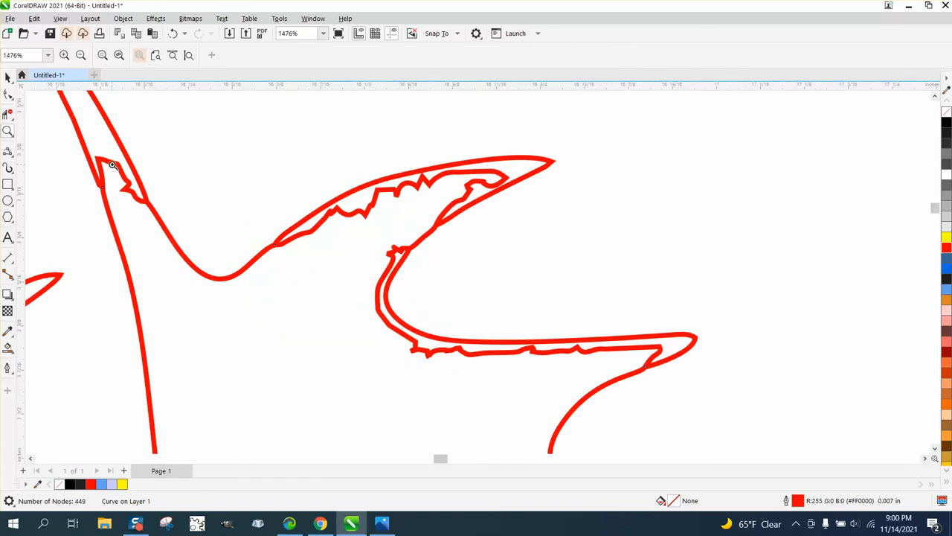
{"action": "scroll", "coordinate": [212, 173], "scroll_direction": "down", "scroll_amount": 5}
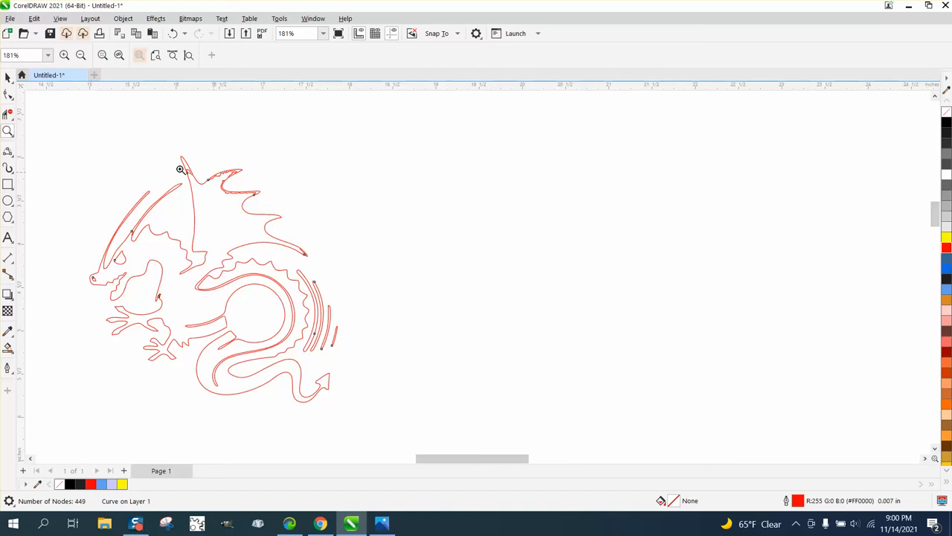
Draw a rectangle about 3.53 by 3.16 inches around the whole dragon
{"action": "left_click", "coordinate": [7, 184]}
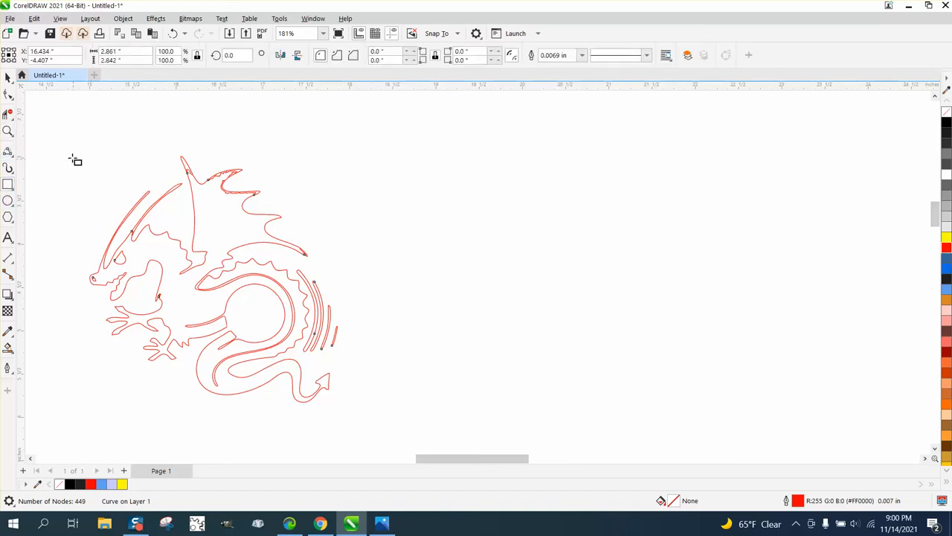
{"action": "left_click_drag", "start_coordinate": [63, 149], "coordinate": [75, 231]}
{"action": "left_click_drag", "start_coordinate": [92, 268], "coordinate": [370, 423]}
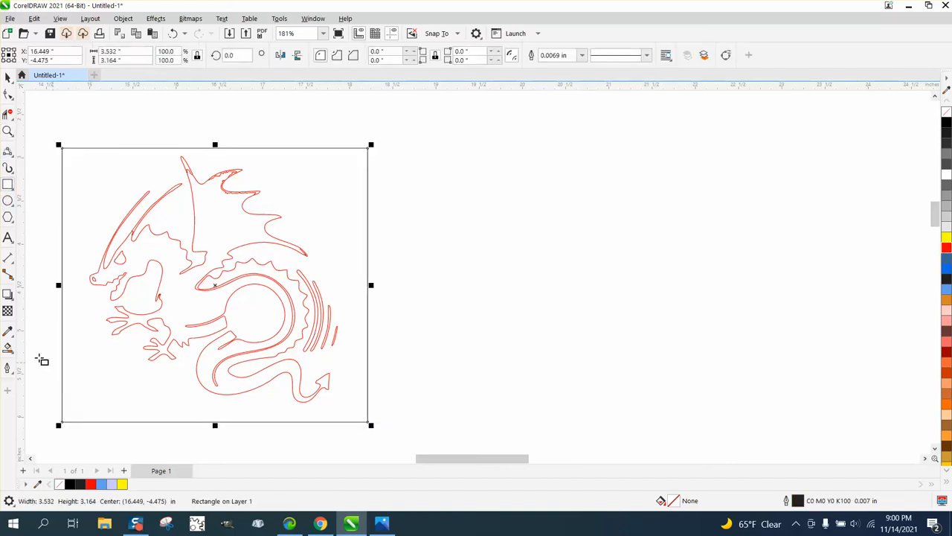
Smart Fill the background between the rectangle and the dragon with black, and move the new shape 5 inches right
{"action": "left_click", "coordinate": [10, 350]}
{"action": "left_click", "coordinate": [91, 226]}
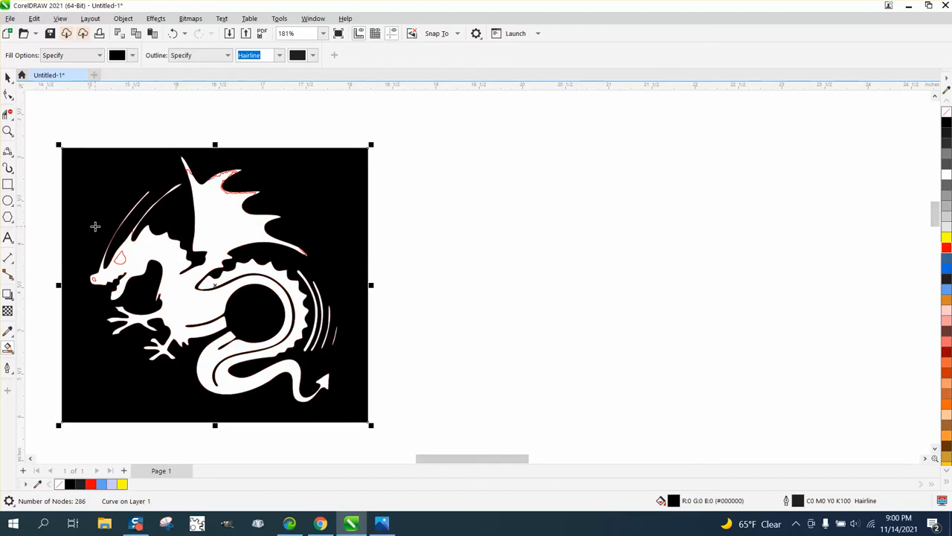
{"action": "key", "text": "Right"}
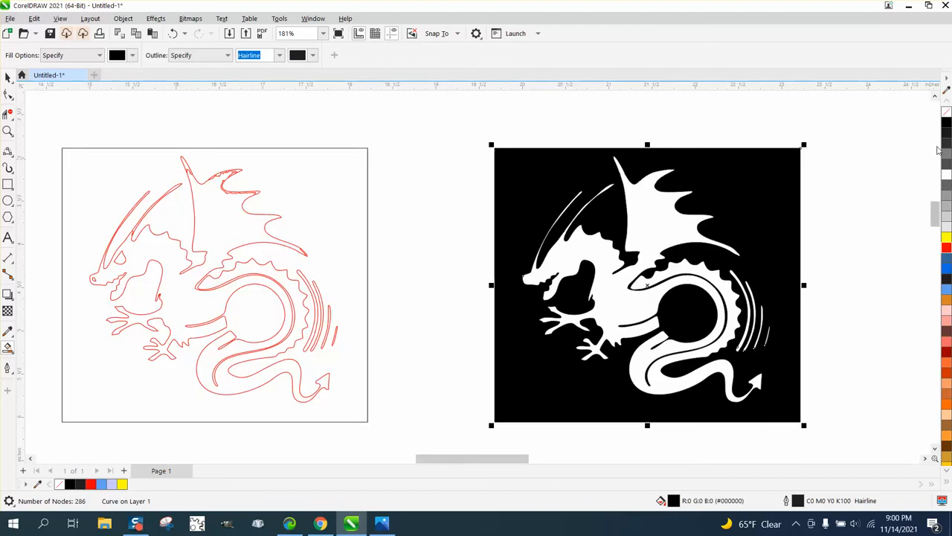
Remove the new shape's fill, give it a red outline, and break the curve apart
{"action": "left_click", "coordinate": [946, 112]}
{"action": "right_click", "coordinate": [946, 247]}
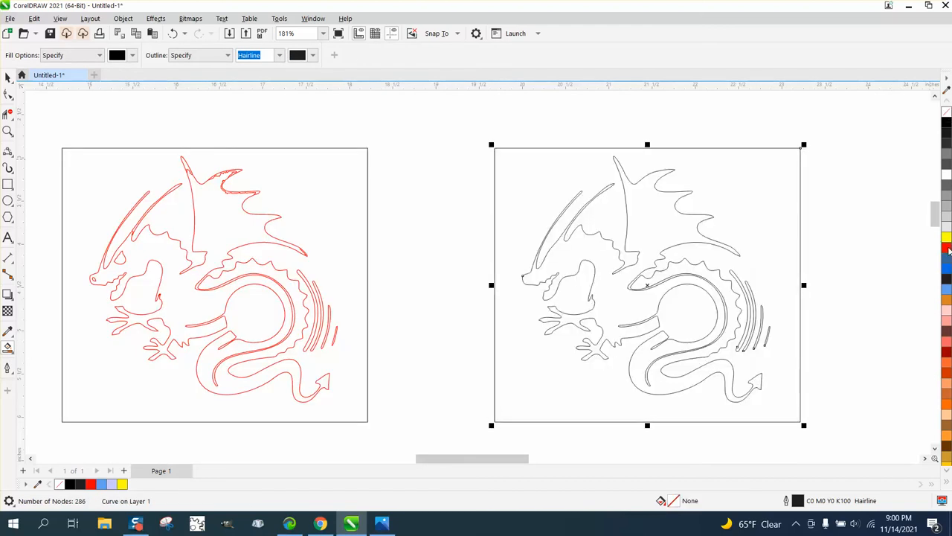
{"action": "left_click", "coordinate": [122, 18]}
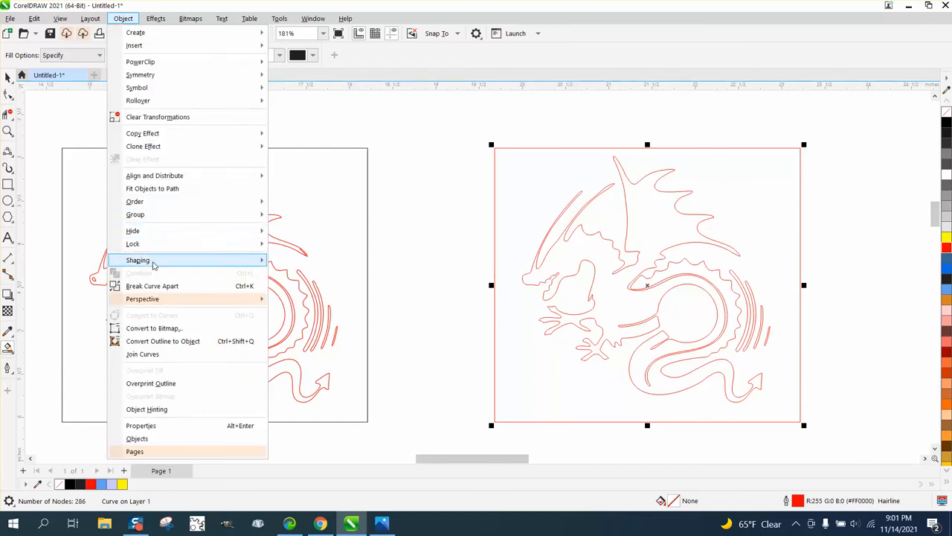
{"action": "left_click", "coordinate": [153, 286]}
{"action": "left_click", "coordinate": [457, 164]}
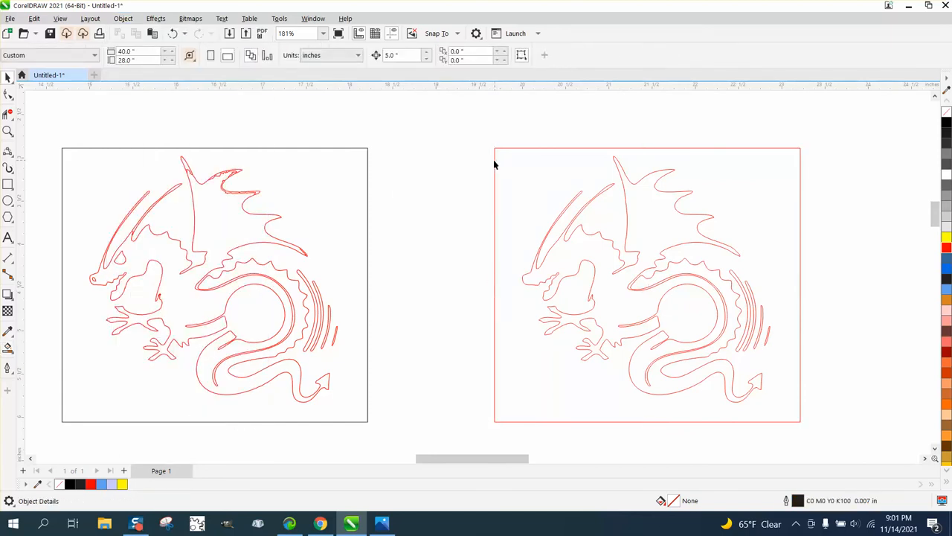
Delete the red rectangle surrounding the extracted dragon copy
{"action": "left_click", "coordinate": [494, 161]}
{"action": "key", "text": "Delete"}
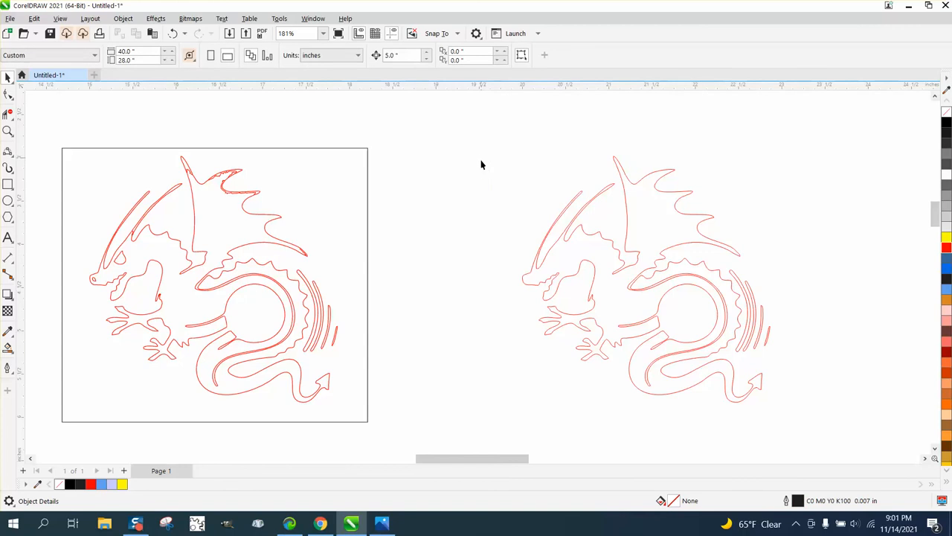
{"action": "left_click", "coordinate": [8, 131]}
{"action": "left_click_drag", "start_coordinate": [585, 134], "coordinate": [781, 291]}
{"action": "left_click", "coordinate": [13, 132]}
{"action": "scroll", "coordinate": [378, 227], "scroll_direction": "down", "scroll_amount": 7}
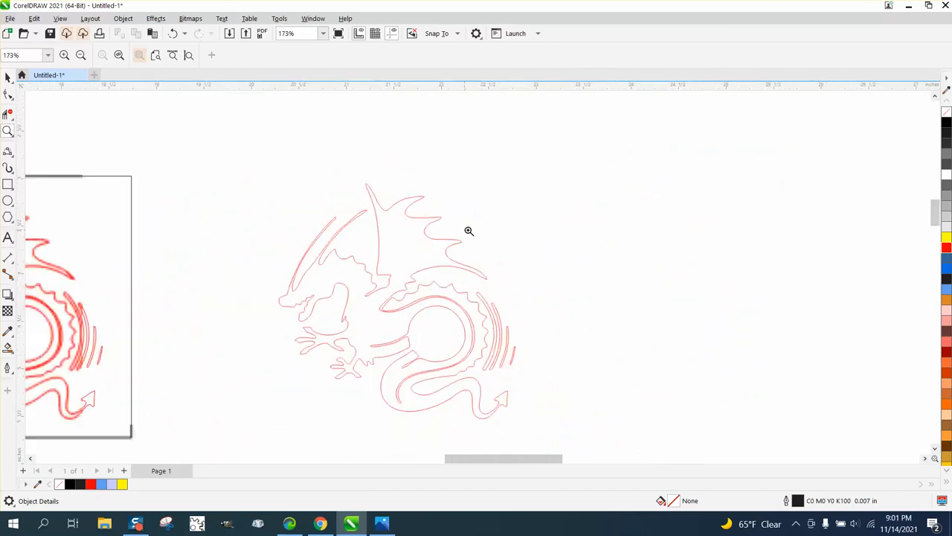
{"action": "scroll", "coordinate": [469, 230], "scroll_direction": "down", "scroll_amount": 3}
Break apart the original red dragon curve inside the black rectangle
{"action": "left_click", "coordinate": [7, 76]}
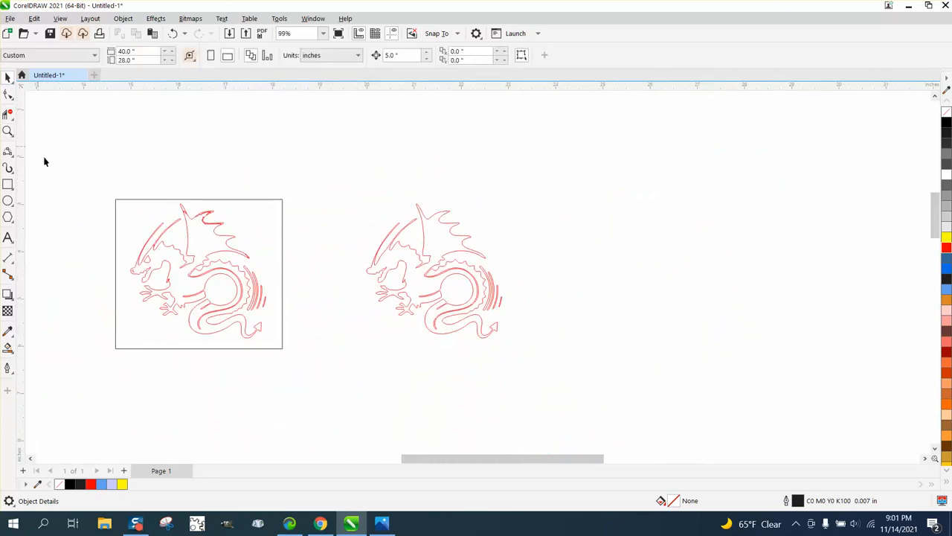
{"action": "left_click", "coordinate": [148, 264]}
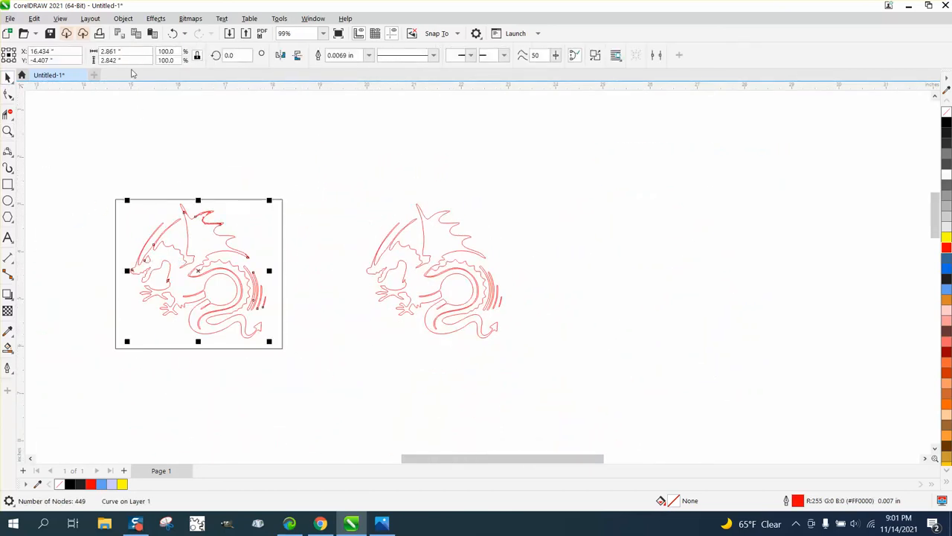
{"action": "left_click", "coordinate": [123, 19]}
{"action": "left_click", "coordinate": [149, 285]}
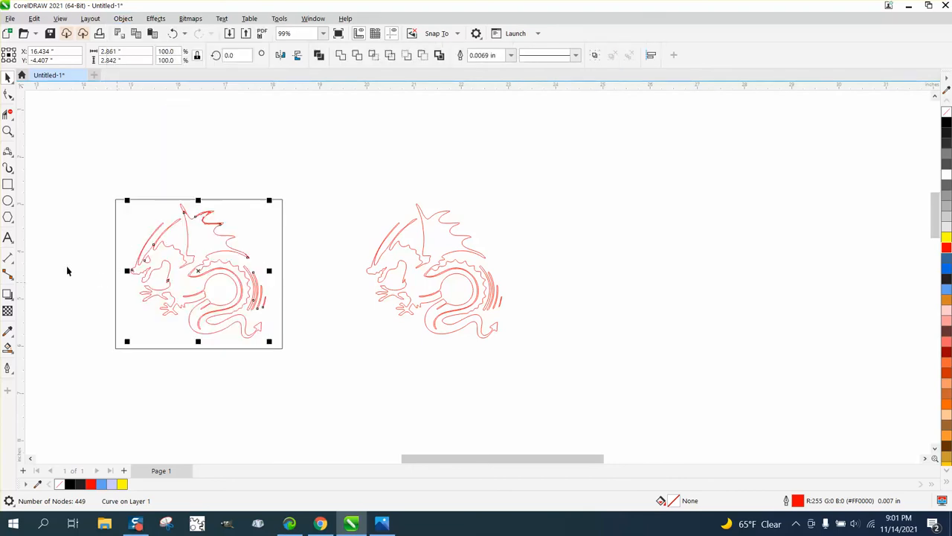
Move the original dragon's eye and nostril curves 5 inches right onto the extracted copy
{"action": "left_click", "coordinate": [66, 265]}
{"action": "left_click", "coordinate": [147, 260]}
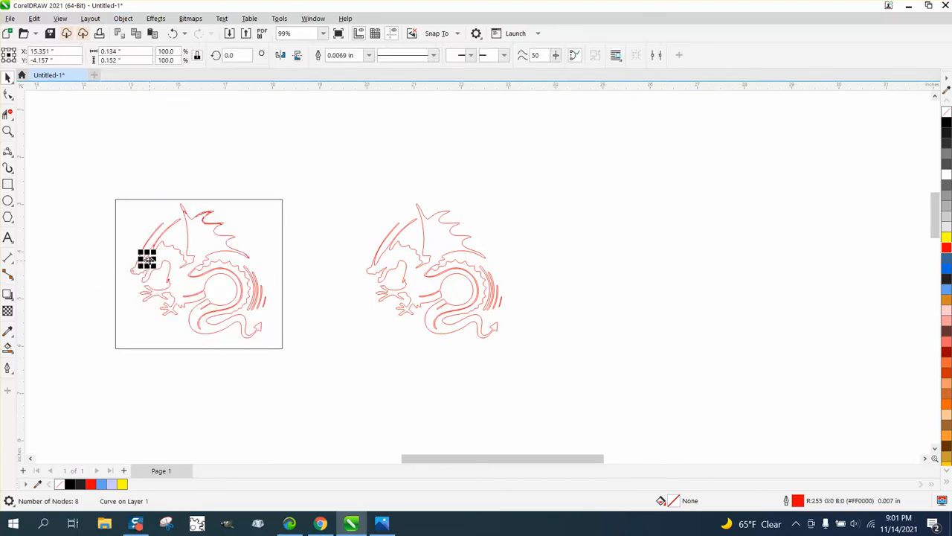
{"action": "key", "text": "Right"}
{"action": "left_click", "coordinate": [134, 274]}
{"action": "key", "text": "Right"}
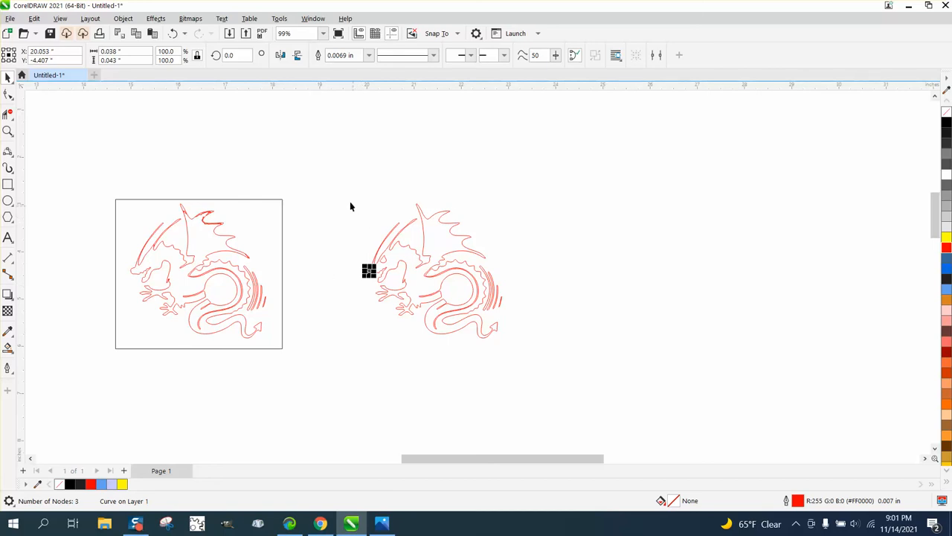
Fill all the curves of the extracted dragon copy with black and undo the fill
{"action": "left_click_drag", "start_coordinate": [346, 186], "coordinate": [548, 366]}
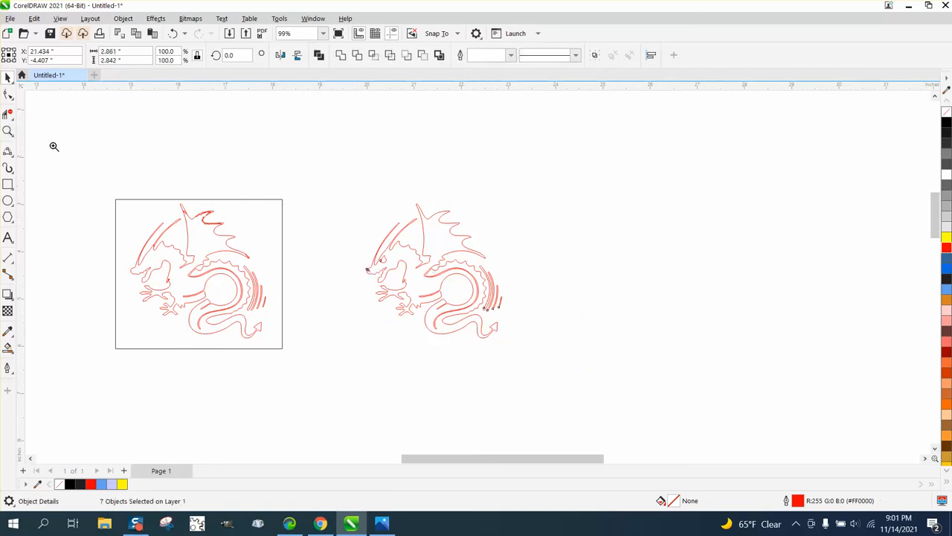
{"action": "key", "text": "z"}
{"action": "left_click_drag", "start_coordinate": [336, 177], "coordinate": [595, 387]}
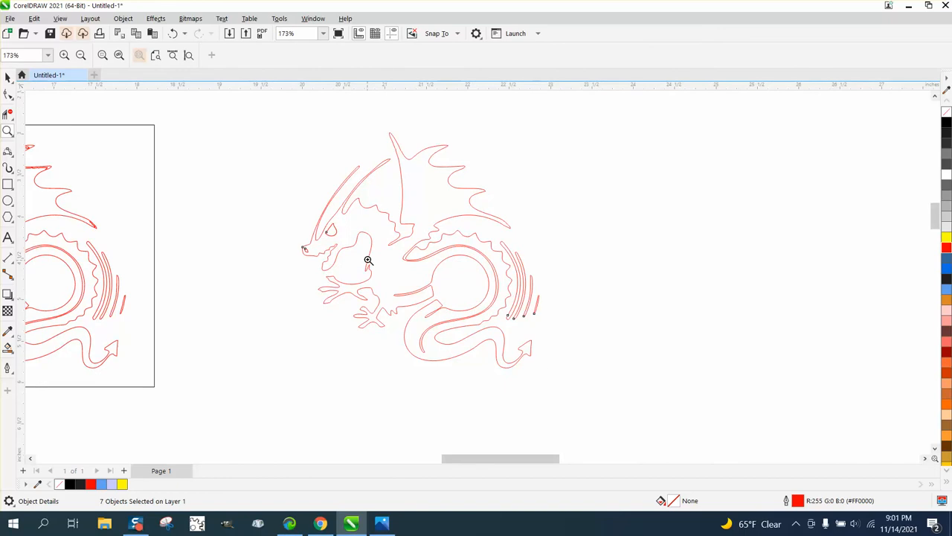
{"action": "left_click", "coordinate": [8, 77]}
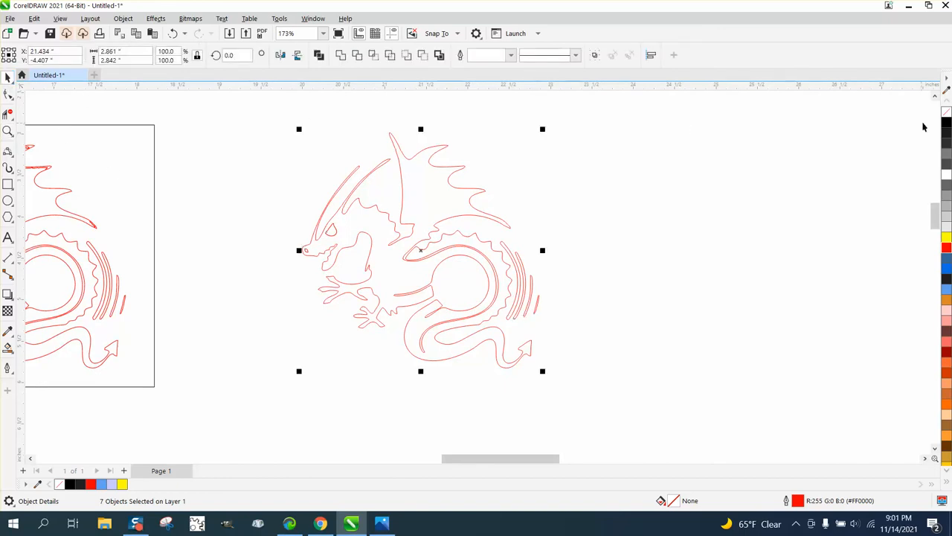
{"action": "left_click", "coordinate": [947, 121]}
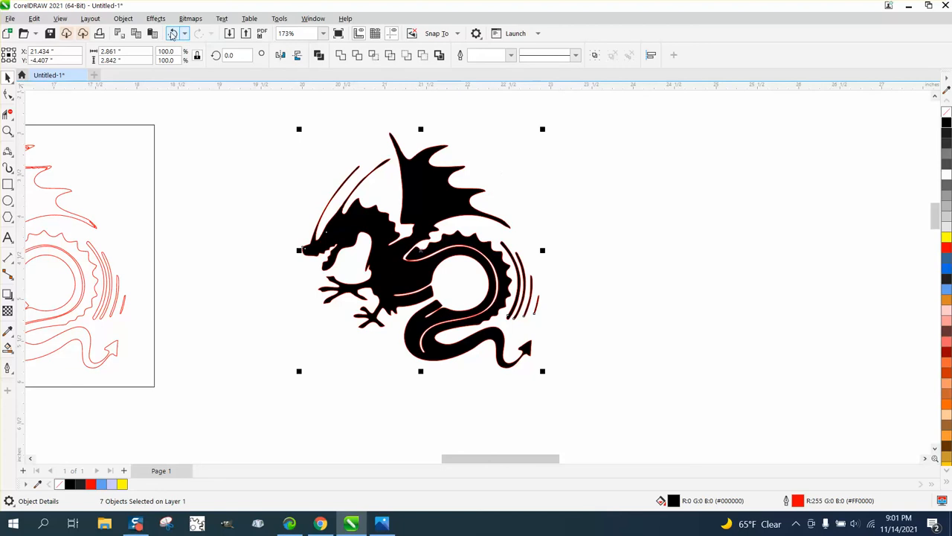
{"action": "left_click", "coordinate": [172, 35]}
Smart Fill the dragon copy's body and the four curved stripes behind its back with black and a hairline outline
{"action": "left_click", "coordinate": [8, 347]}
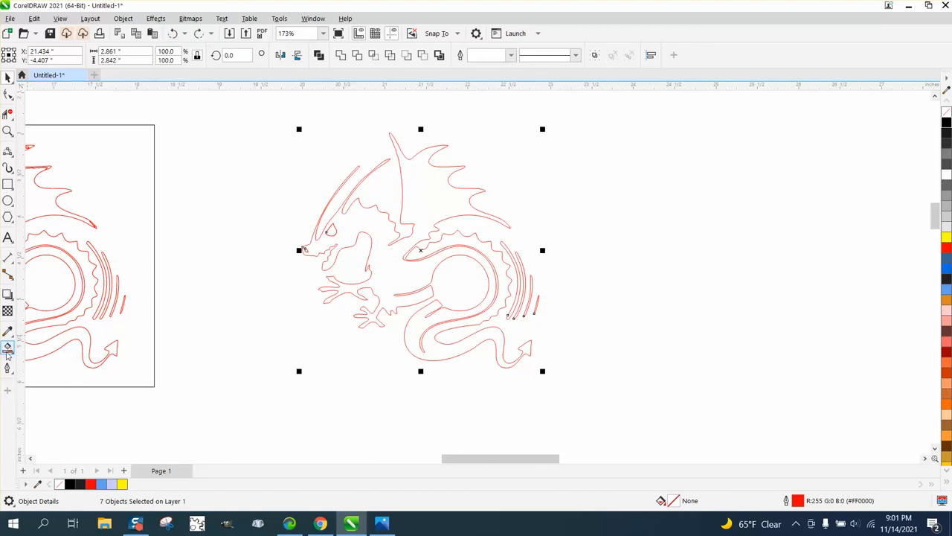
{"action": "left_click", "coordinate": [358, 225]}
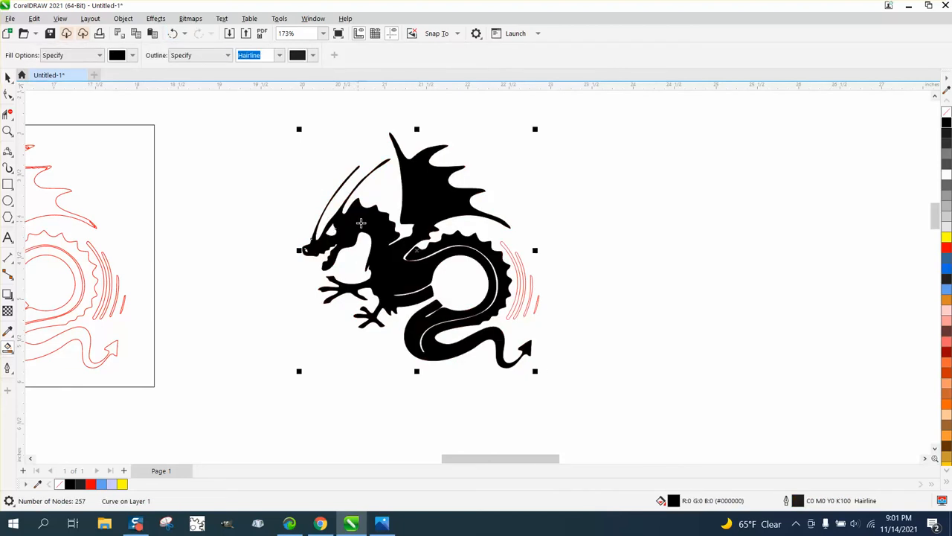
{"action": "left_click", "coordinate": [510, 255]}
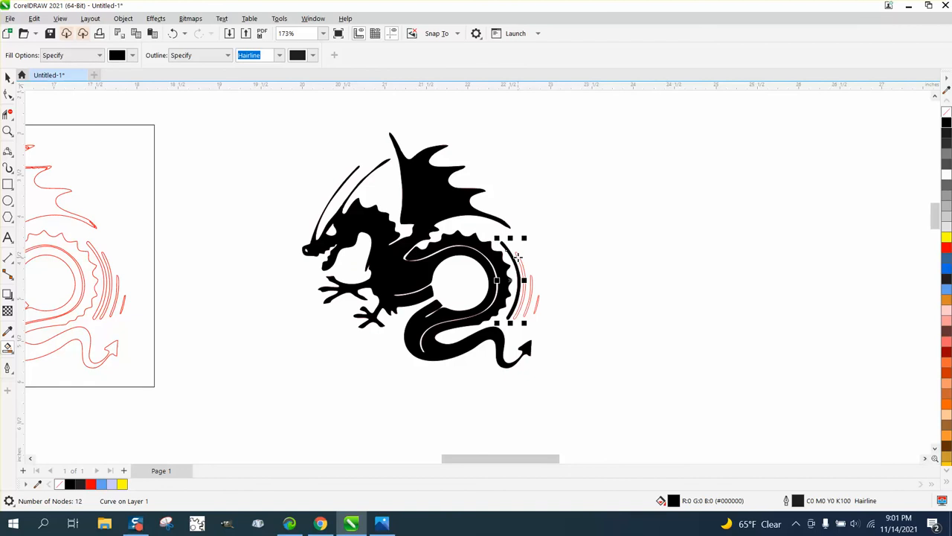
{"action": "left_click", "coordinate": [517, 256]}
{"action": "left_click", "coordinate": [531, 277]}
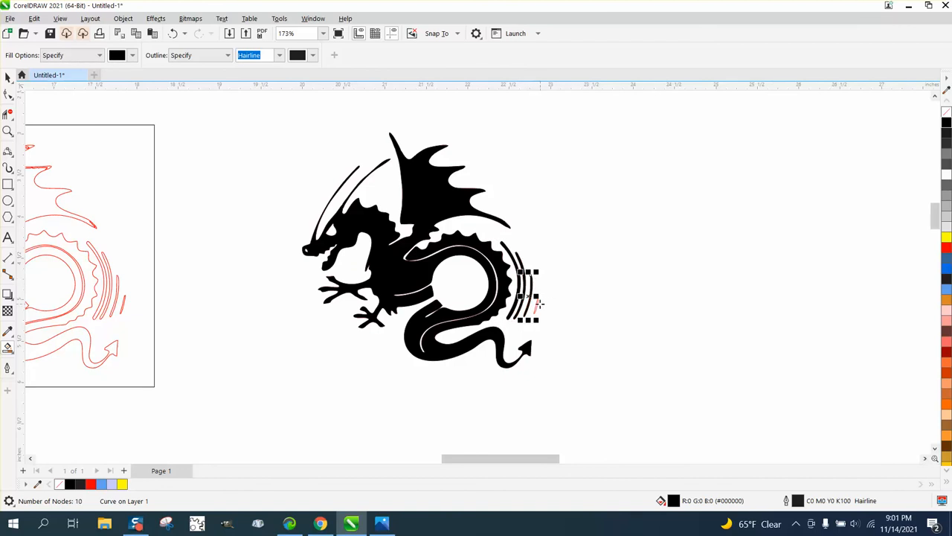
{"action": "left_click", "coordinate": [536, 302]}
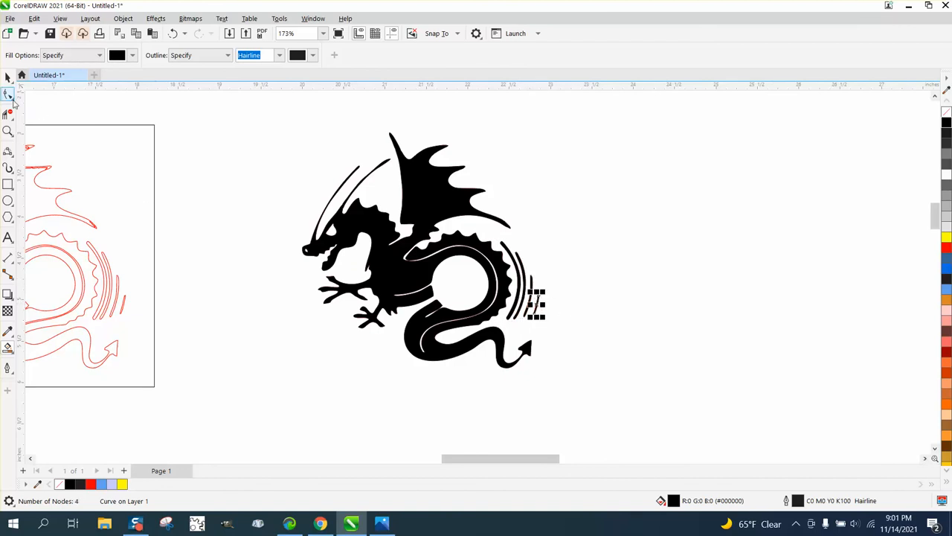
Delete the uneven nodes along the inner curve beneath the filled dragon's uppermost wing tip
{"action": "left_click", "coordinate": [10, 134]}
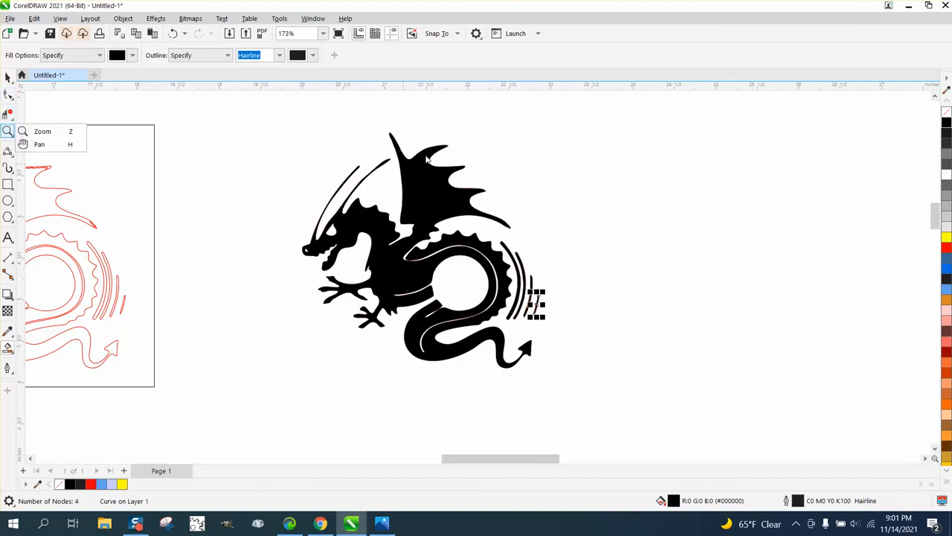
{"action": "left_click", "coordinate": [43, 131]}
{"action": "left_click_drag", "start_coordinate": [372, 137], "coordinate": [548, 243]}
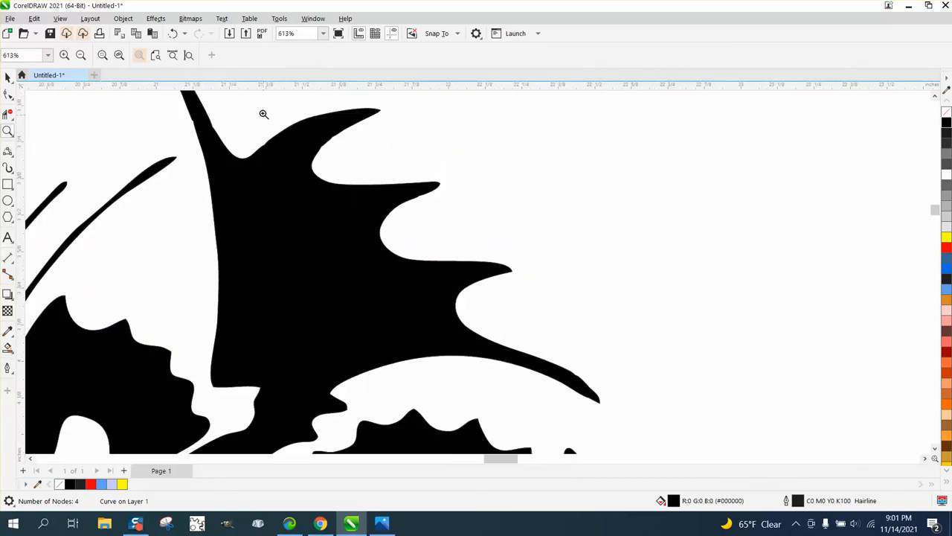
{"action": "left_click_drag", "start_coordinate": [267, 109], "coordinate": [432, 206]}
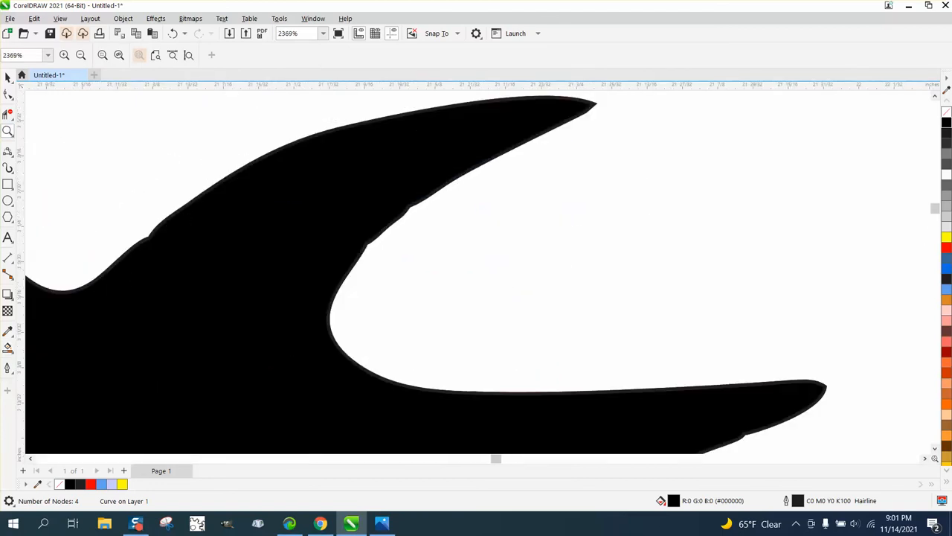
{"action": "left_click", "coordinate": [8, 94]}
{"action": "left_click", "coordinate": [420, 211]}
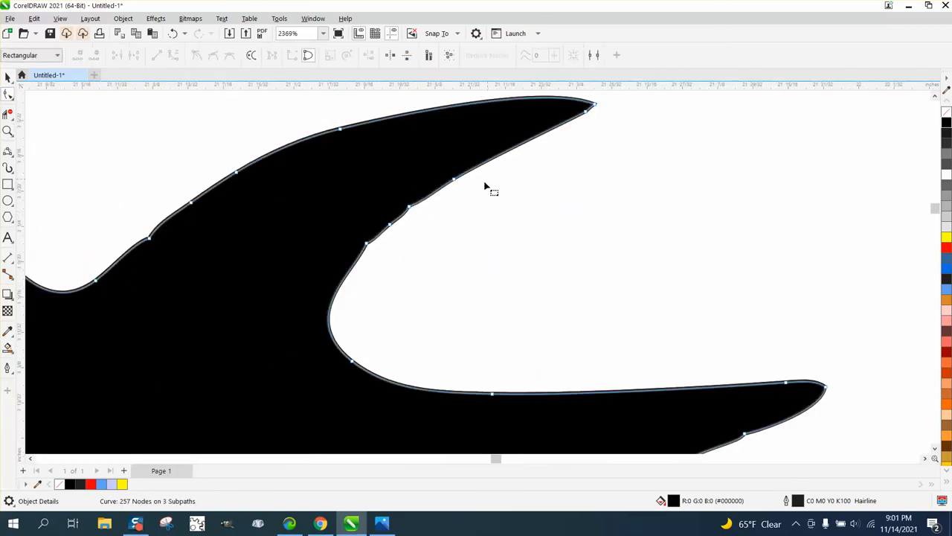
{"action": "left_click_drag", "start_coordinate": [485, 180], "coordinate": [342, 287]}
{"action": "key", "text": "Delete"}
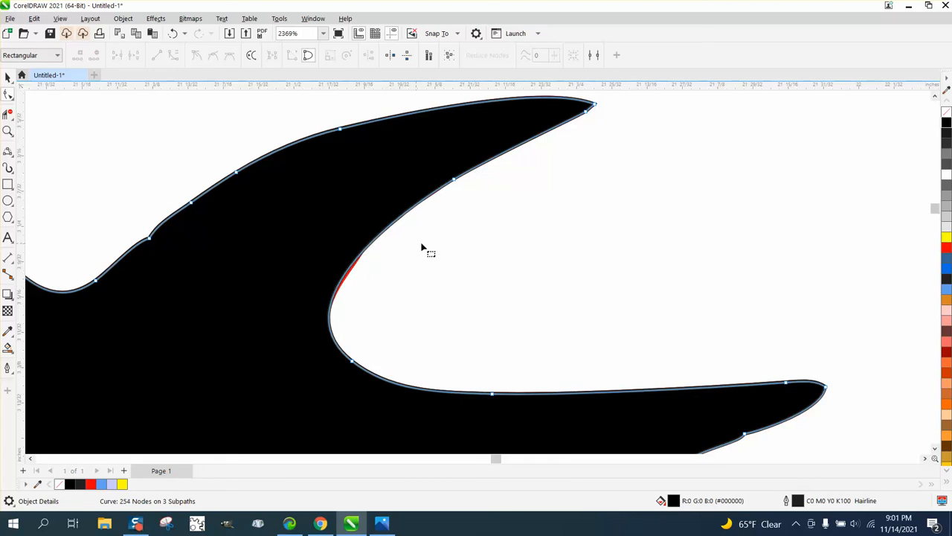
Remove the outline from the filled dragon body and move the body 5 inches right
{"action": "left_click", "coordinate": [8, 77]}
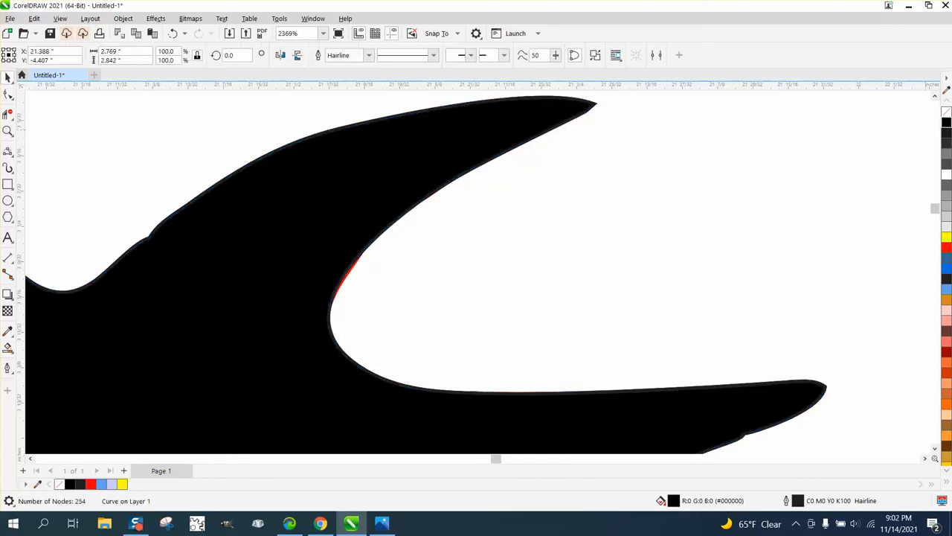
{"action": "right_click", "coordinate": [947, 111]}
{"action": "scroll", "coordinate": [457, 180], "scroll_direction": "down", "scroll_amount": 6}
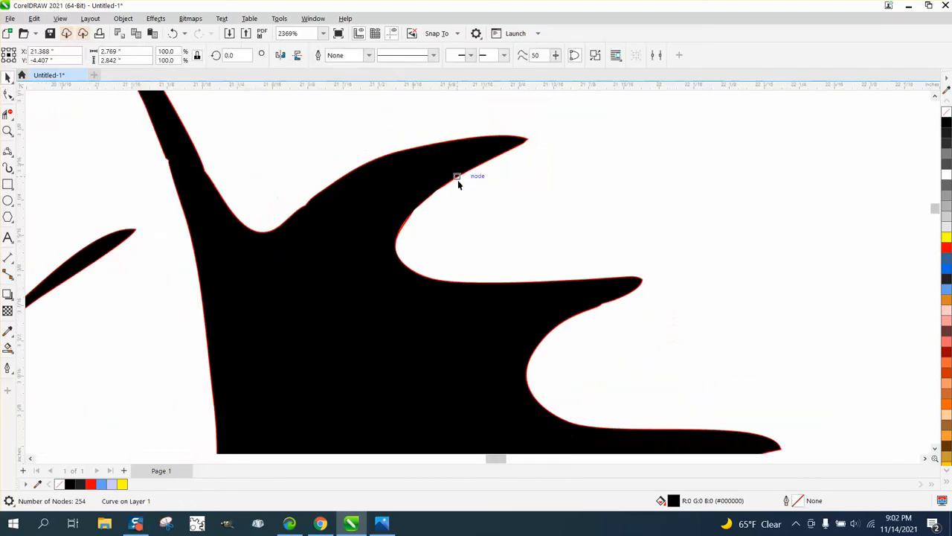
{"action": "scroll", "coordinate": [247, 120], "scroll_direction": "down", "scroll_amount": 2}
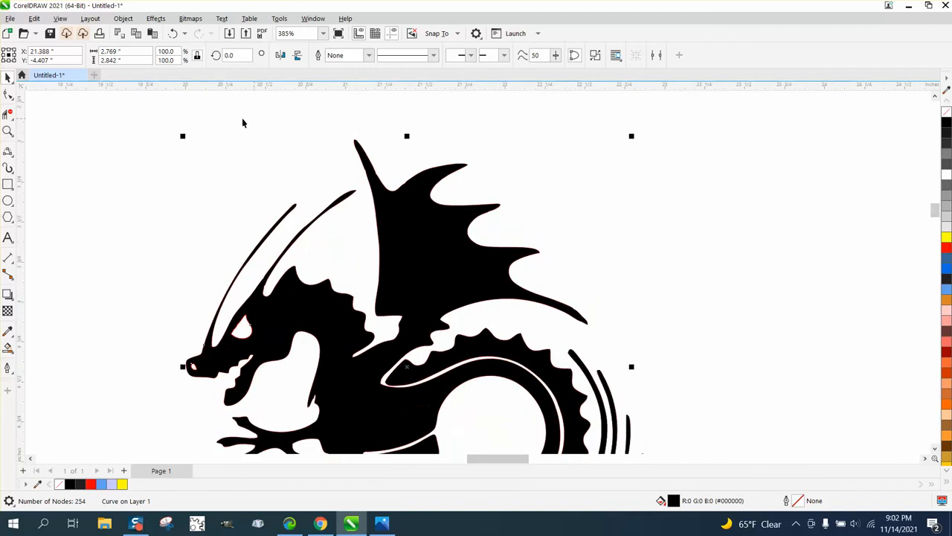
{"action": "key", "text": "Right"}
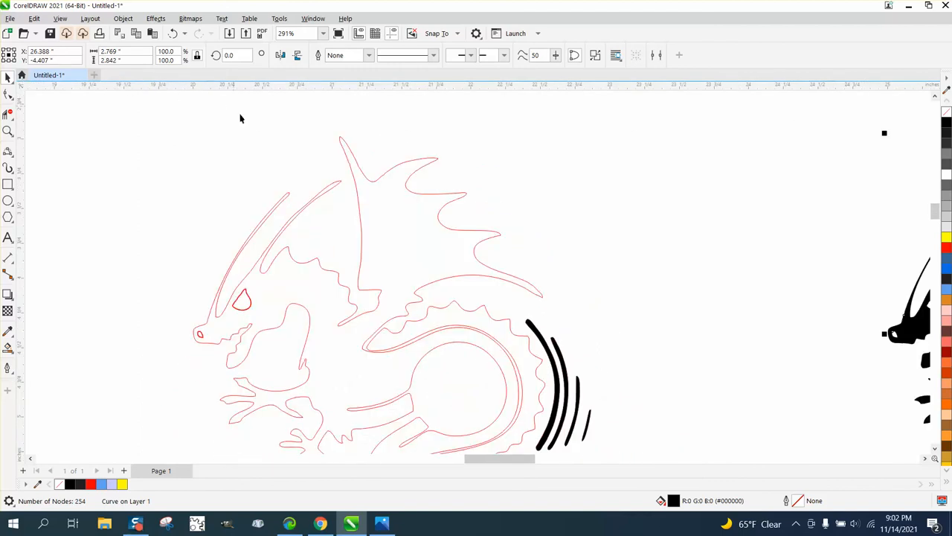
Delete the uneven nodes along the moved dragon's upper wing edge and on both sides of the wing spike
{"action": "scroll", "coordinate": [275, 152], "scroll_direction": "down", "scroll_amount": 1}
{"action": "left_click", "coordinate": [7, 131]}
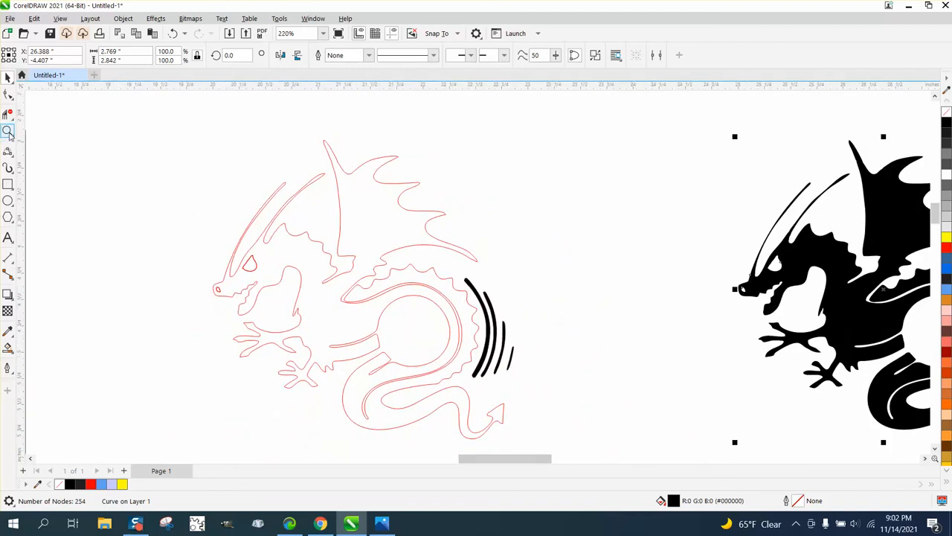
{"action": "right_click", "coordinate": [286, 211]}
{"action": "left_click_drag", "start_coordinate": [570, 185], "coordinate": [643, 226]}
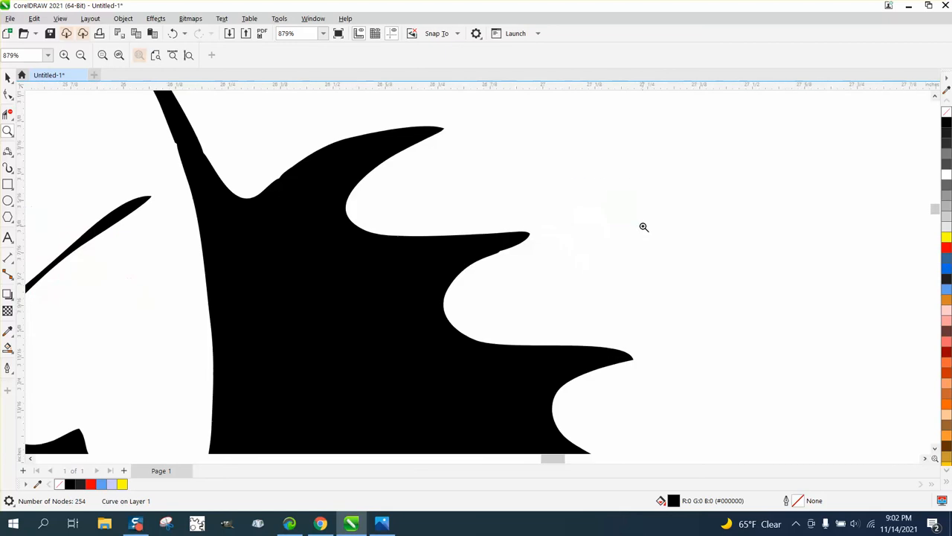
{"action": "left_click", "coordinate": [7, 93]}
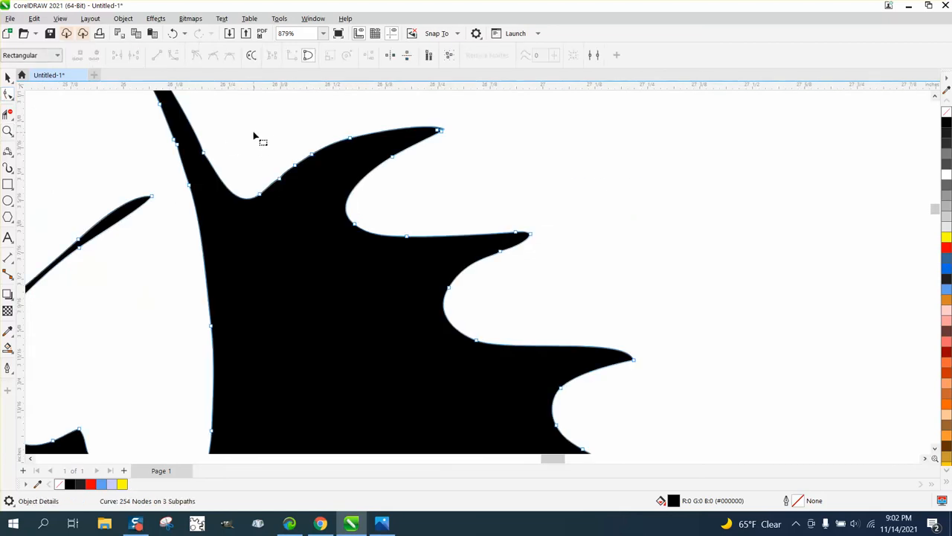
{"action": "left_click_drag", "start_coordinate": [253, 137], "coordinate": [334, 202]}
{"action": "key", "text": "Delete"}
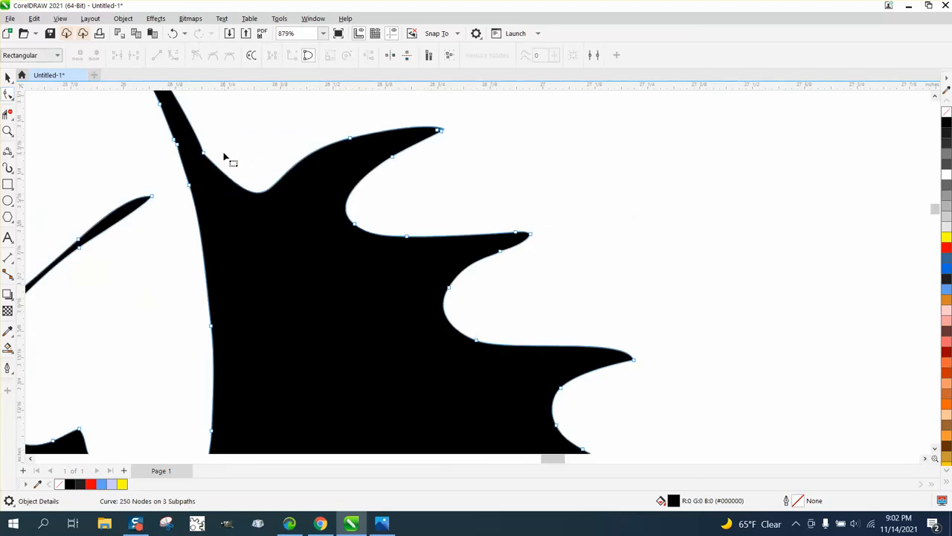
{"action": "left_click_drag", "start_coordinate": [217, 134], "coordinate": [170, 162]}
{"action": "key", "text": "Delete"}
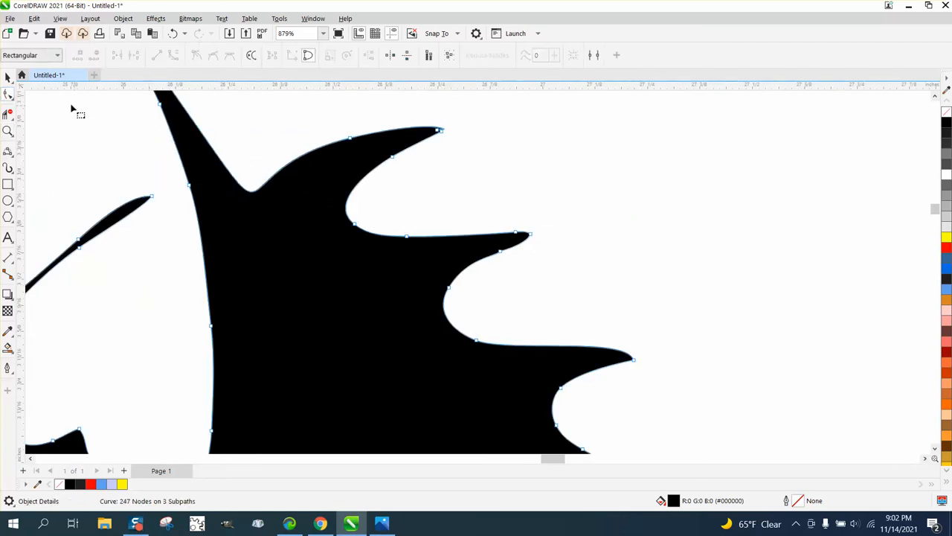
Smooth the bump beneath the second wing tip using the Smooth tool with a 0.2-inch nib
{"action": "left_click", "coordinate": [10, 96]}
{"action": "left_click", "coordinate": [44, 111]}
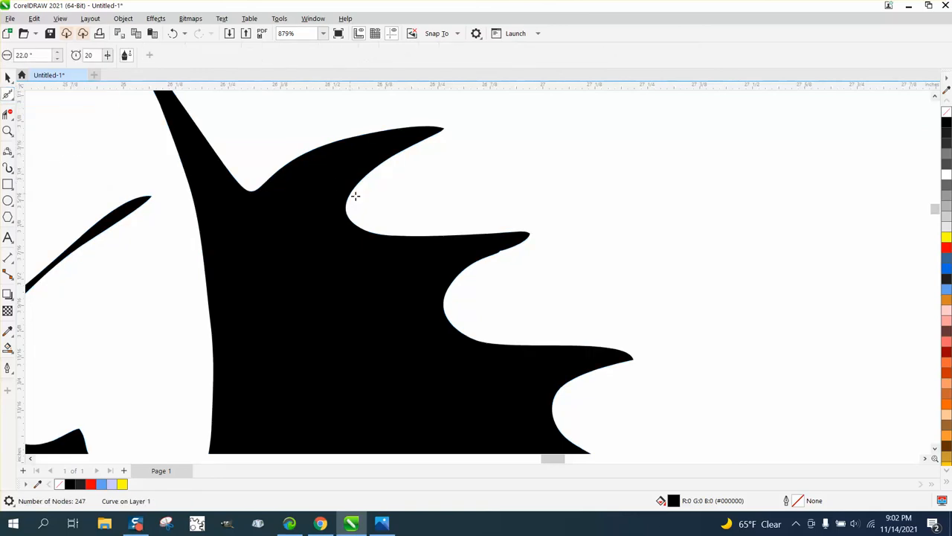
{"action": "double_click", "coordinate": [30, 55]}
{"action": "type", "text": "2"}
{"action": "key", "text": "Return"}
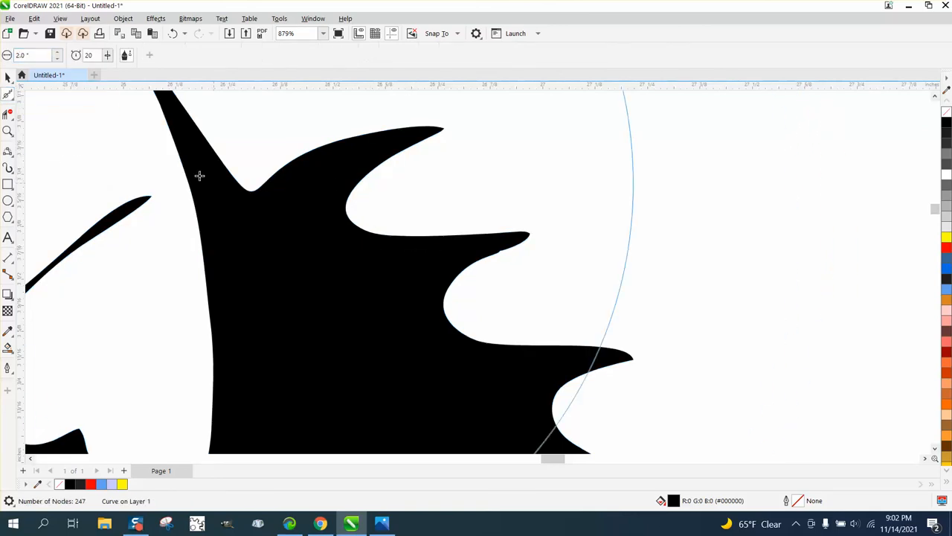
{"action": "type", "text": "0.2"}
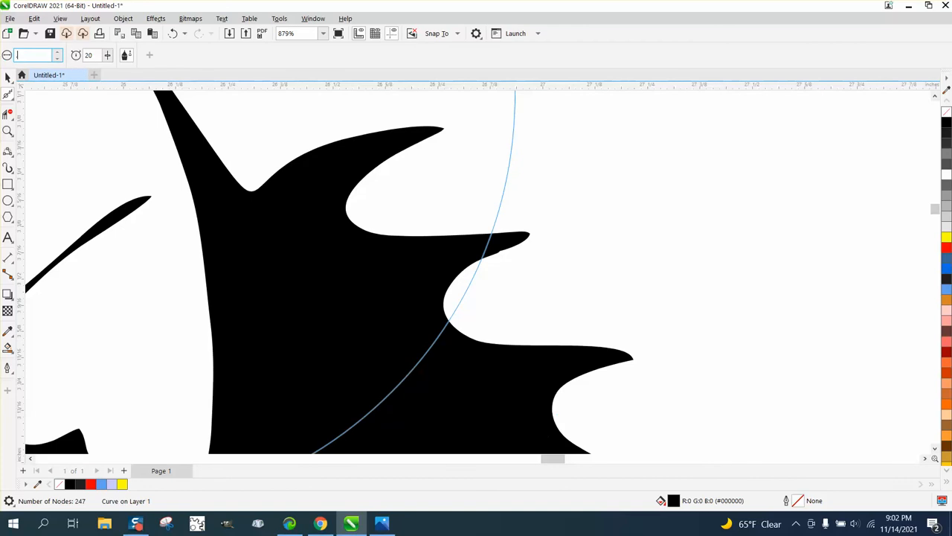
{"action": "key", "text": "Return"}
{"action": "left_click_drag", "start_coordinate": [474, 246], "coordinate": [512, 246]}
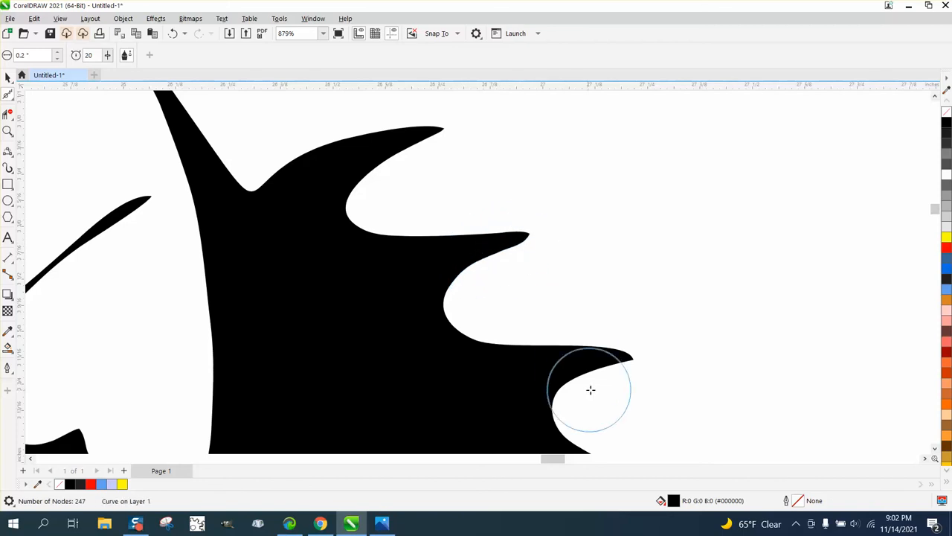
{"action": "mouse_move", "coordinate": [311, 206]}
{"action": "left_mouse_down"}
{"action": "mouse_move", "coordinate": [304, 224]}
{"action": "mouse_move", "coordinate": [320, 212]}
{"action": "left_mouse_up"}
{"action": "scroll", "coordinate": [335, 228], "scroll_direction": "down", "scroll_amount": 2}
{"action": "scroll", "coordinate": [398, 230], "scroll_direction": "down", "scroll_amount": 3}
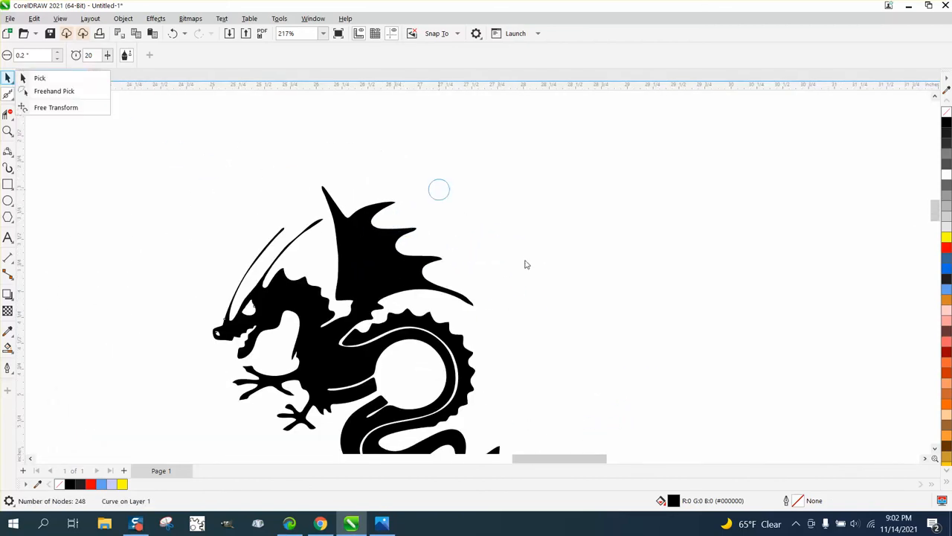
Move the cleaned filled dragon body 15 inches left, back into place over the Chain DragGONE Equipped lettering and red circle
{"action": "left_click", "coordinate": [40, 79]}
{"action": "scroll", "coordinate": [521, 242], "scroll_direction": "down", "scroll_amount": 4}
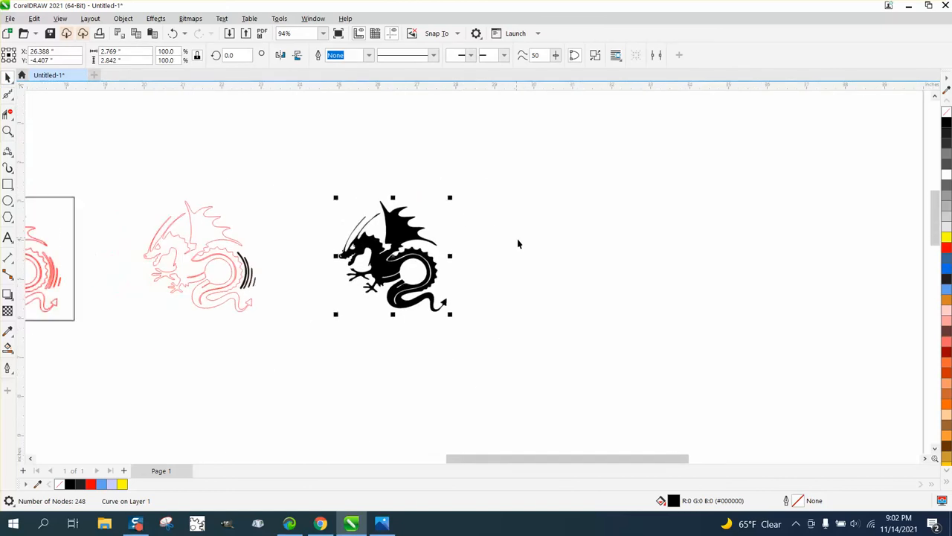
{"action": "scroll", "coordinate": [526, 239], "scroll_direction": "down", "scroll_amount": 3}
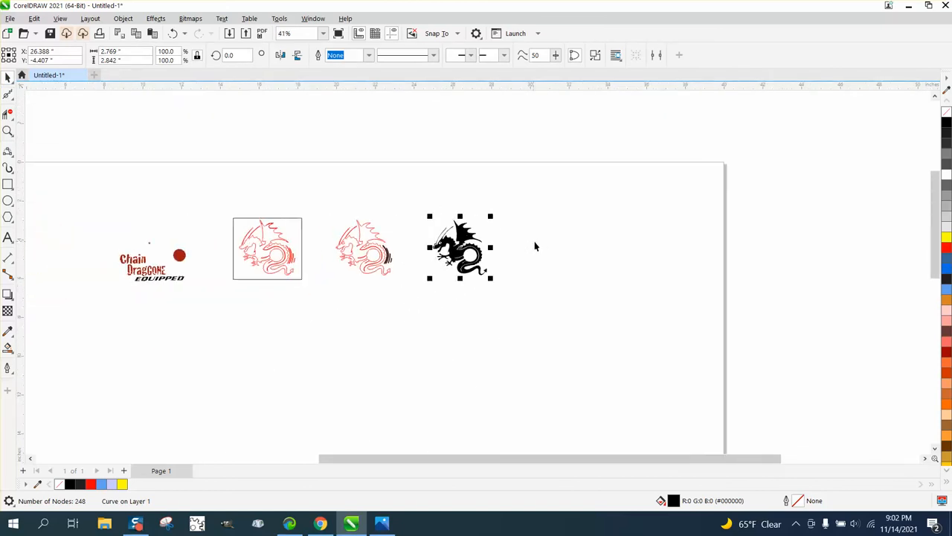
{"action": "key", "text": "Left"}
{"action": "key", "text": "Left"}
{"action": "key", "text": "Left"}
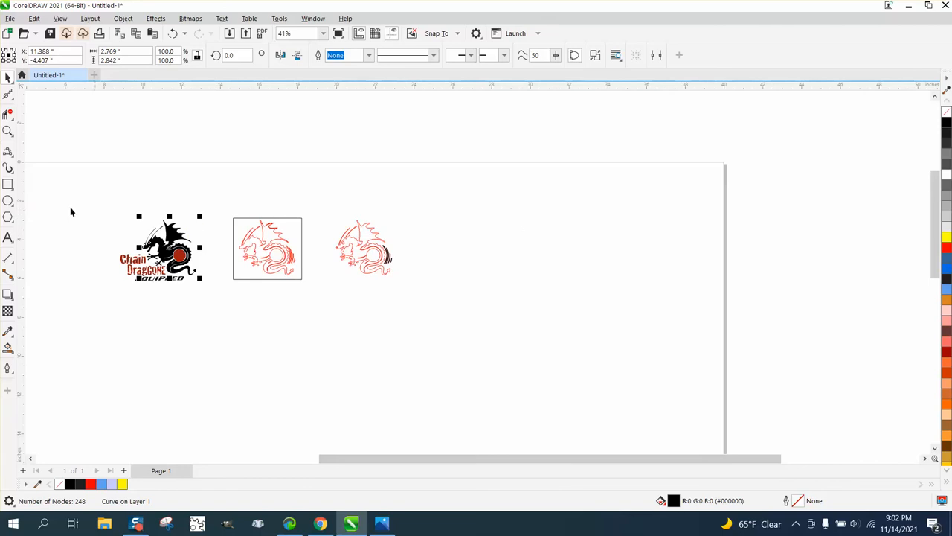
Examine the reassembled dragon logo up close around the head, eye and wing, and then as a whole with its lettering
{"action": "left_click", "coordinate": [8, 131]}
{"action": "left_click_drag", "start_coordinate": [146, 216], "coordinate": [457, 291]}
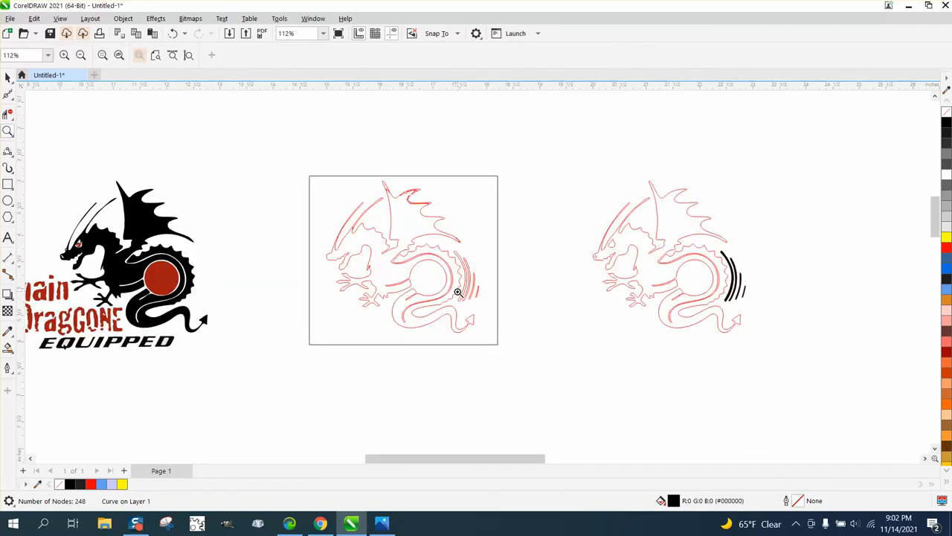
{"action": "left_click_drag", "start_coordinate": [53, 215], "coordinate": [224, 275]}
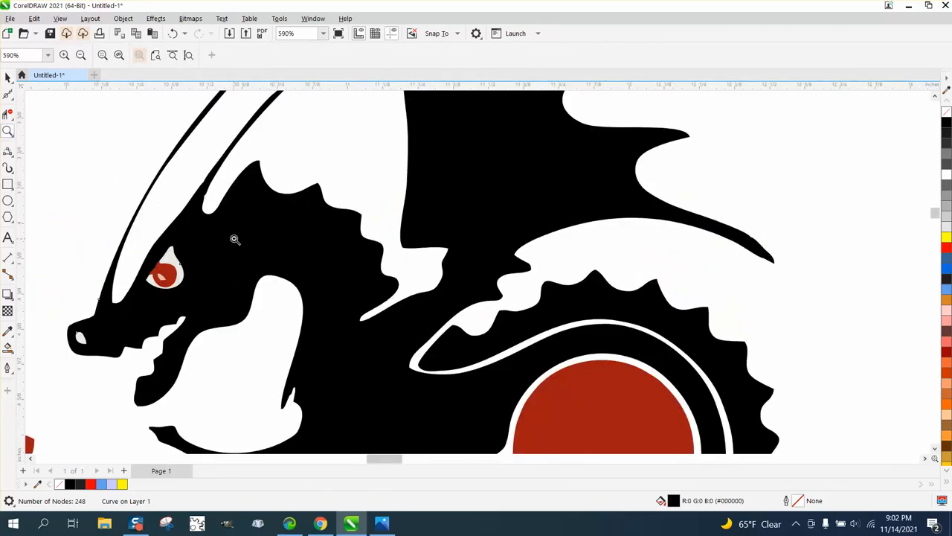
{"action": "scroll", "coordinate": [235, 236], "scroll_direction": "down", "scroll_amount": 1}
{"action": "scroll", "coordinate": [235, 236], "scroll_direction": "down", "scroll_amount": 3}
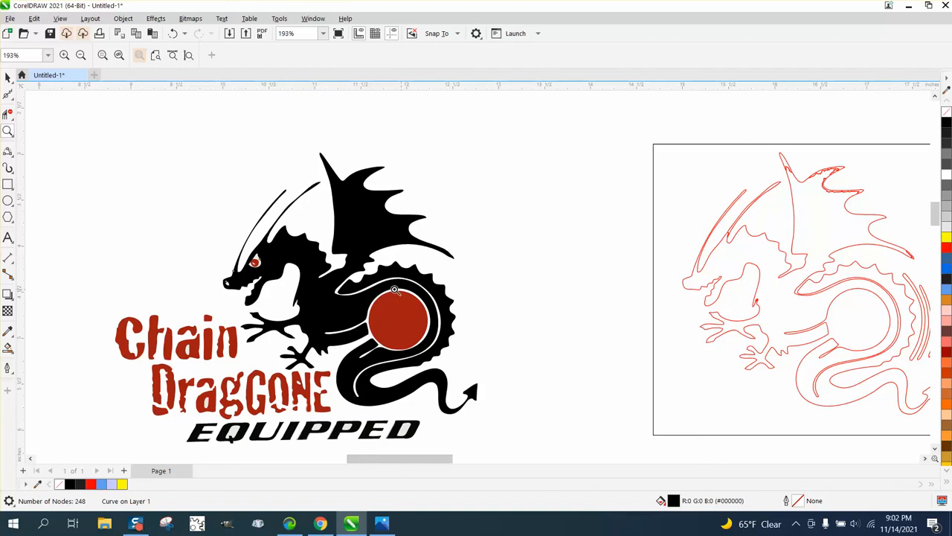
{"action": "scroll", "coordinate": [294, 327], "scroll_direction": "down", "scroll_amount": 1}
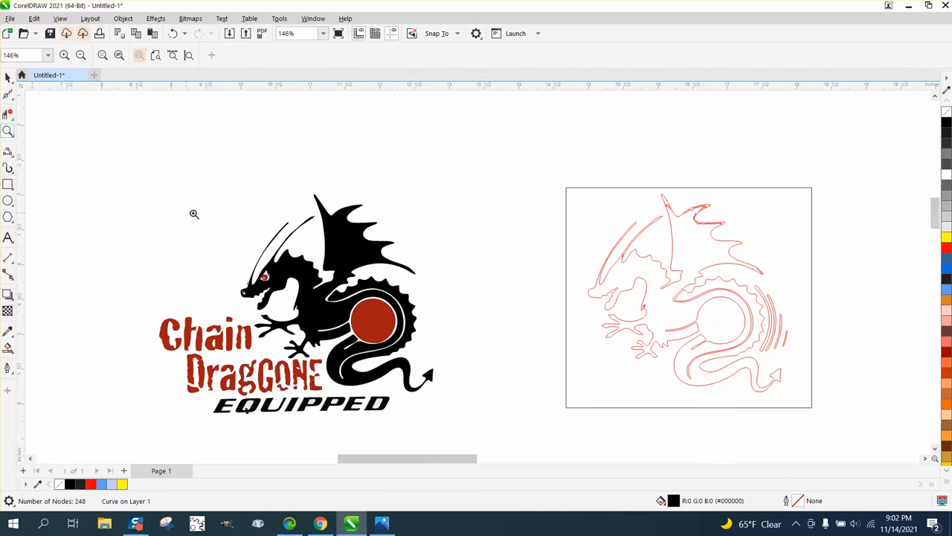